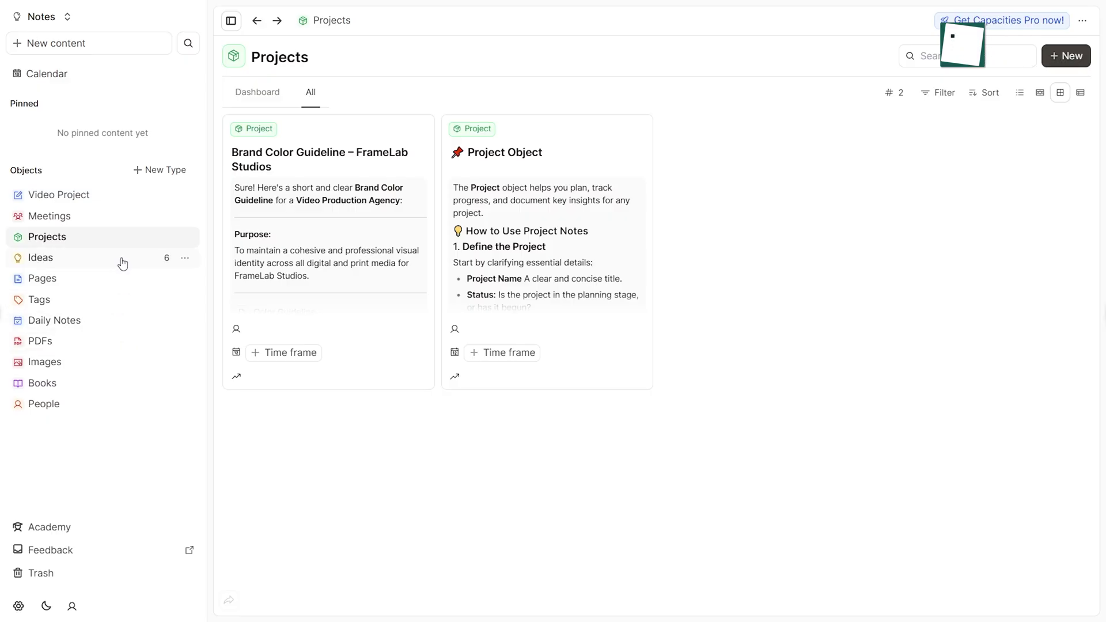
# - Browse the Ideas collection and linked client-attraction quote, then request deletion of the myObjects object type
pyautogui.click(122, 262)
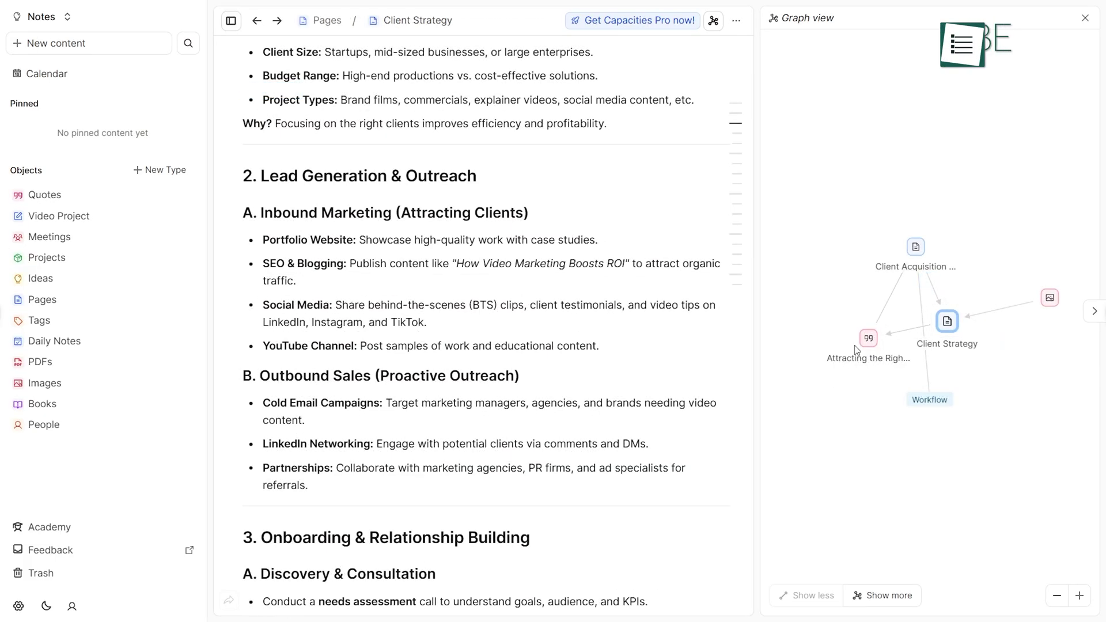
pyautogui.click(868, 344)
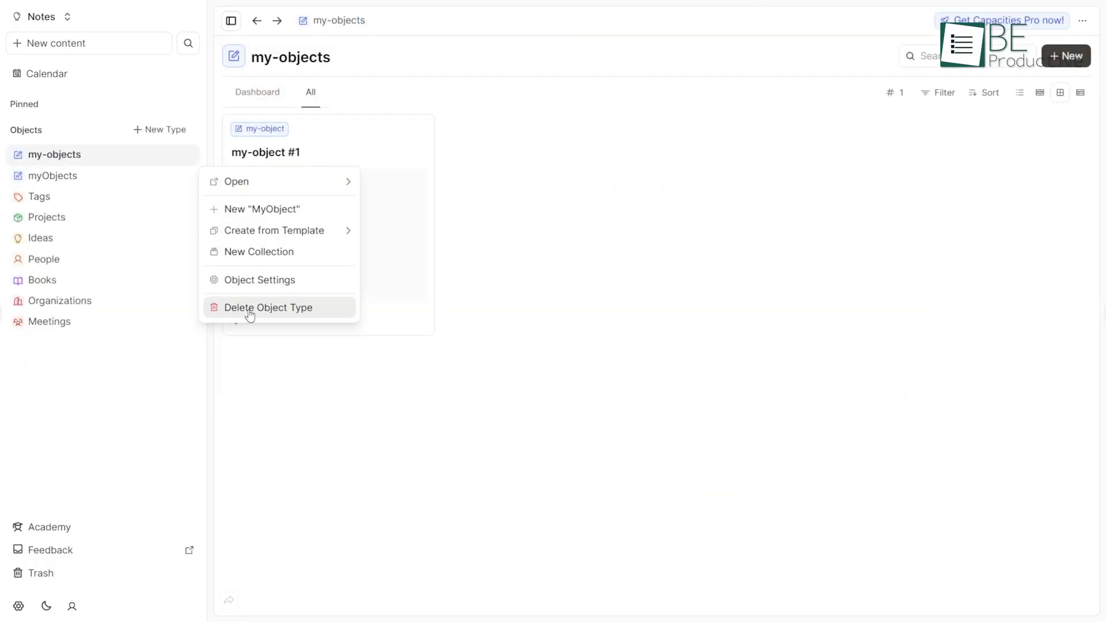
pyautogui.click(249, 311)
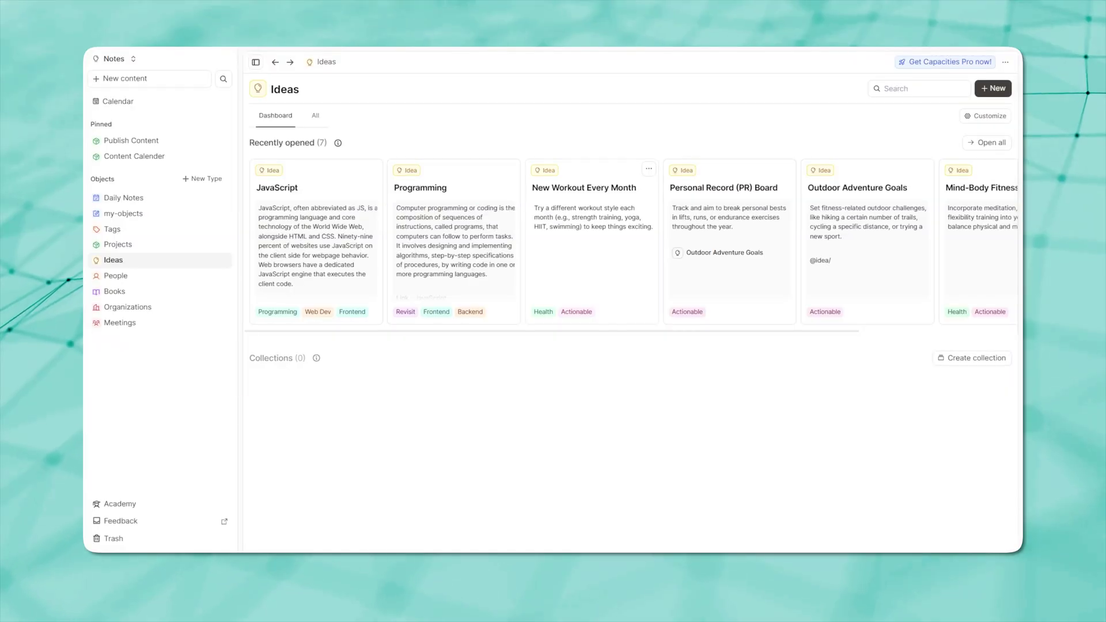
pyautogui.hscroll(3, 631, 242)
pyautogui.hscroll(1, 631, 242)
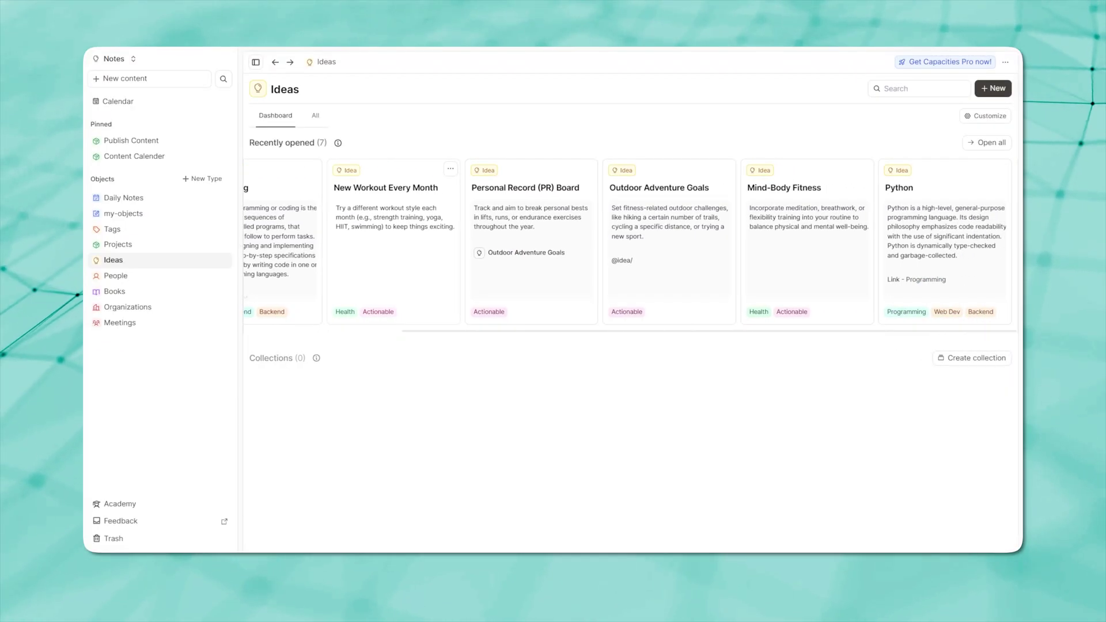
pyautogui.hscroll(-4, 631, 242)
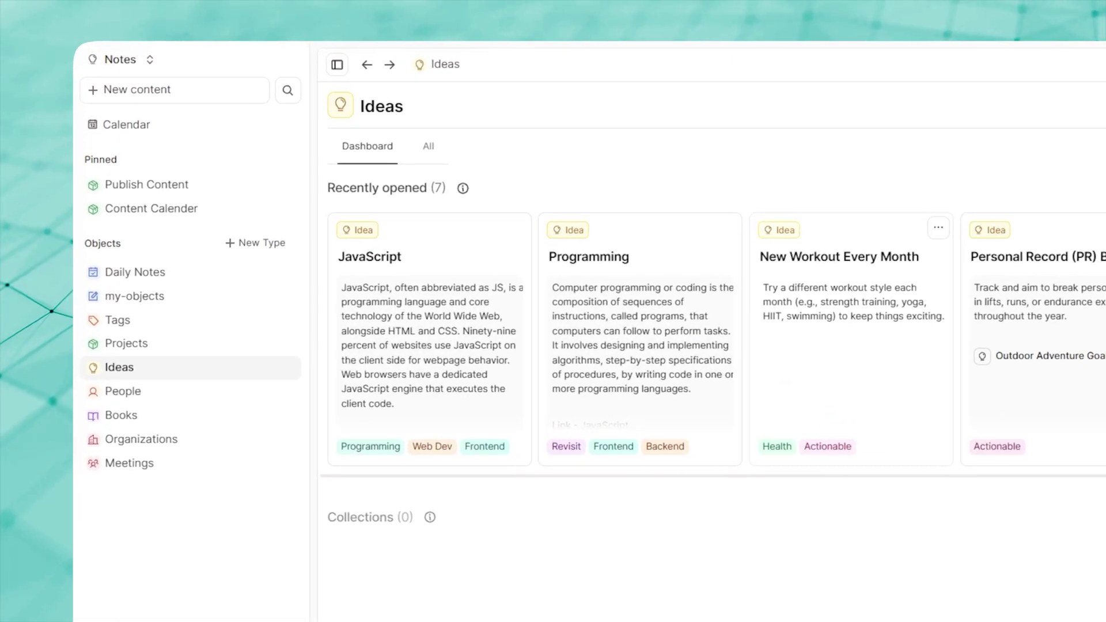
pyautogui.hscroll(4, 631, 242)
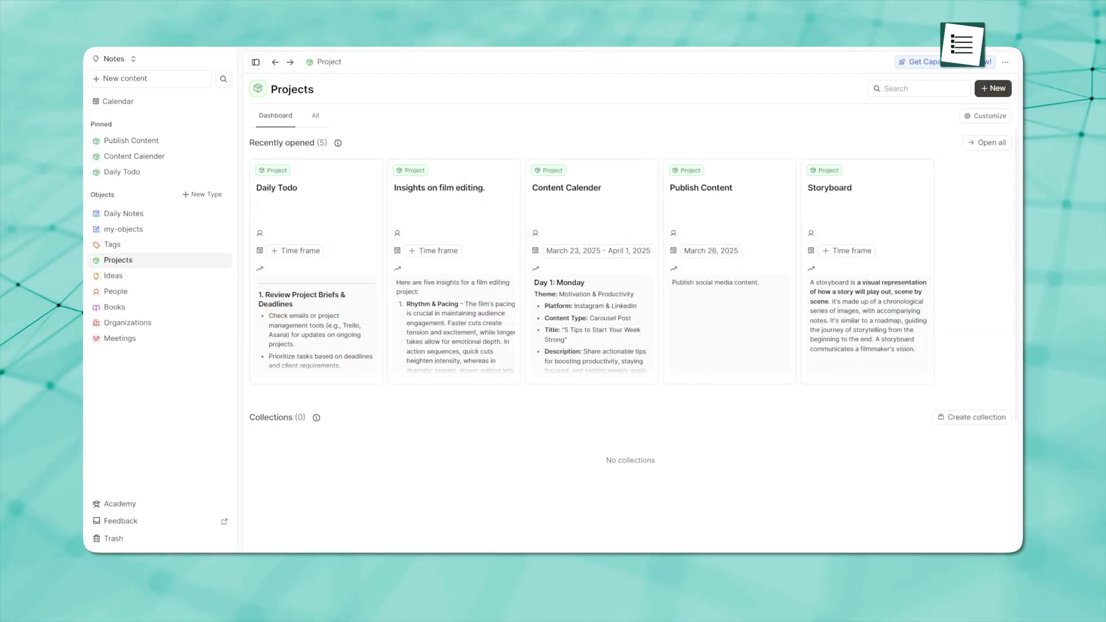
pyautogui.click(315, 231)
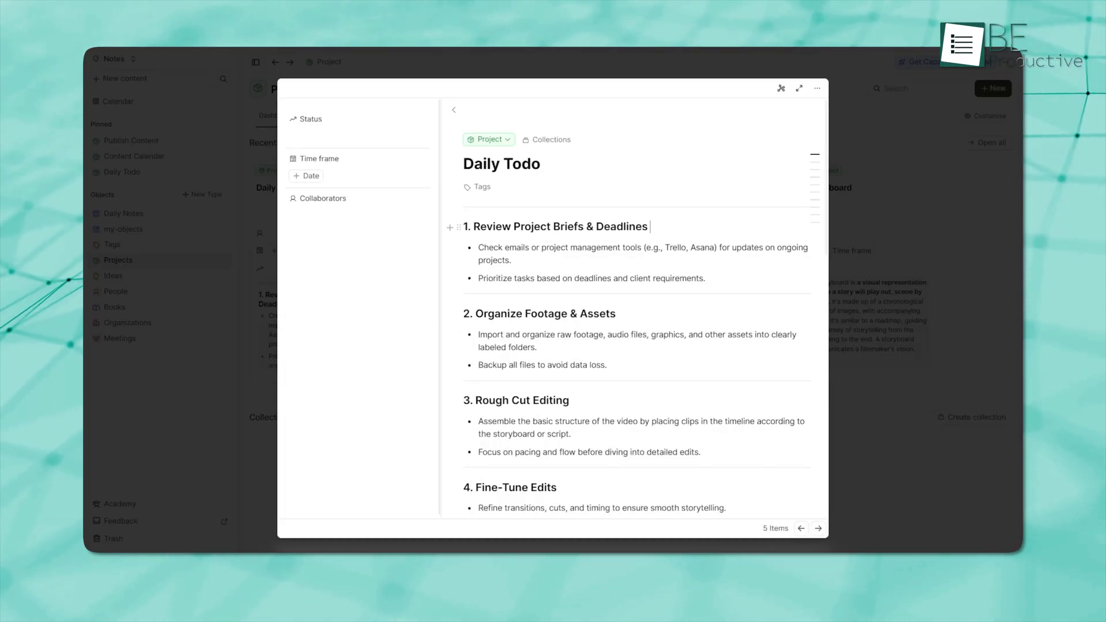
pyautogui.scroll(-3, 634, 317)
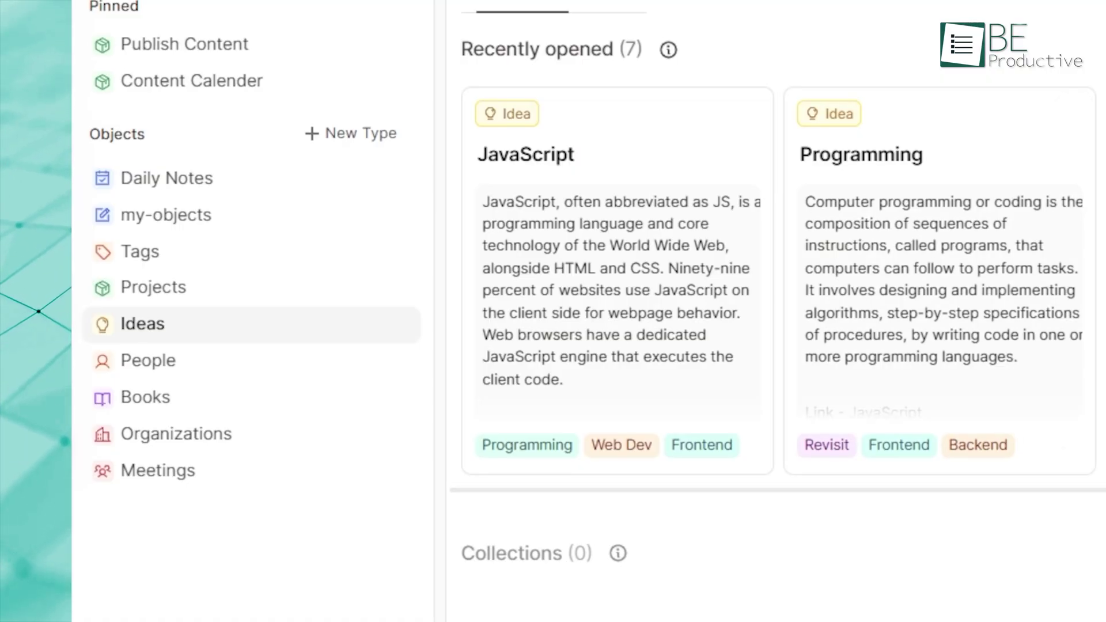
pyautogui.hscroll(5, 778, 282)
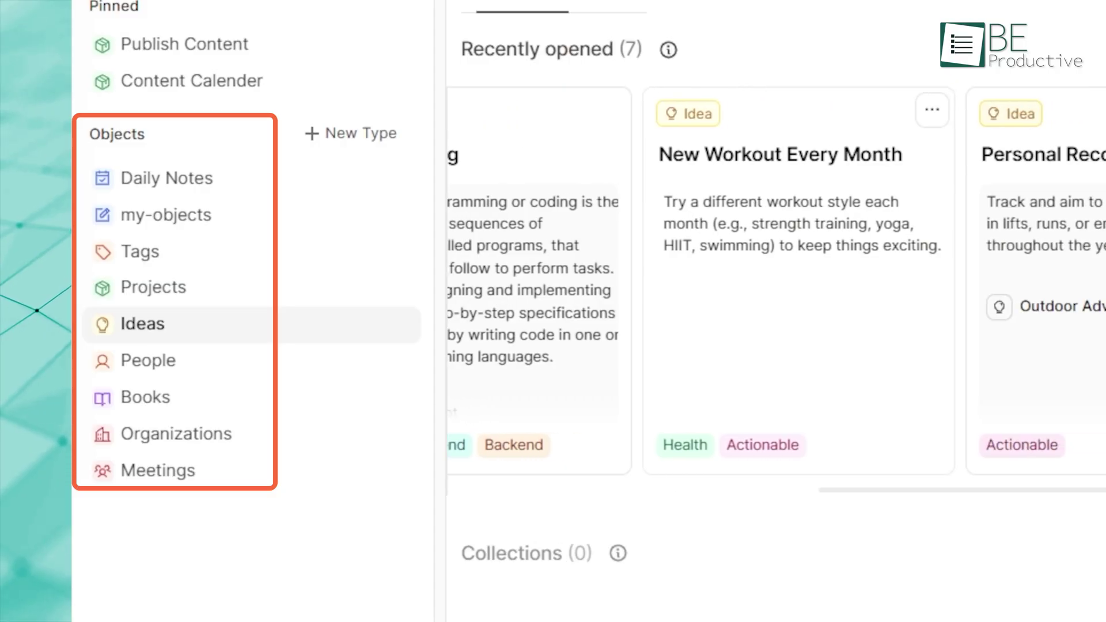
pyautogui.hscroll(-5, 778, 282)
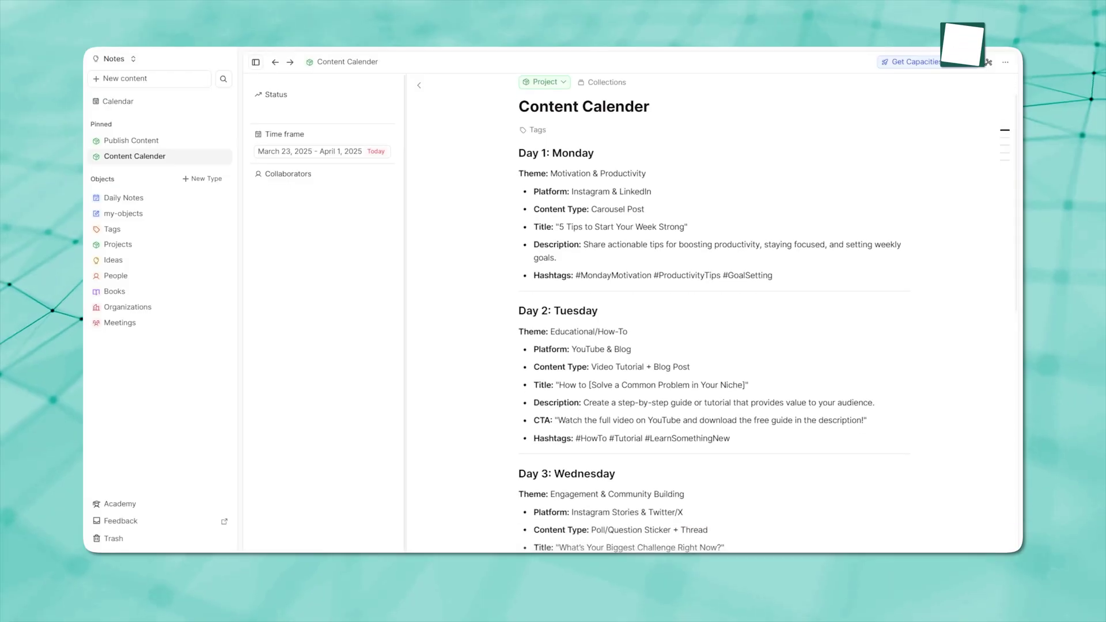
pyautogui.scroll(-5, 715, 311)
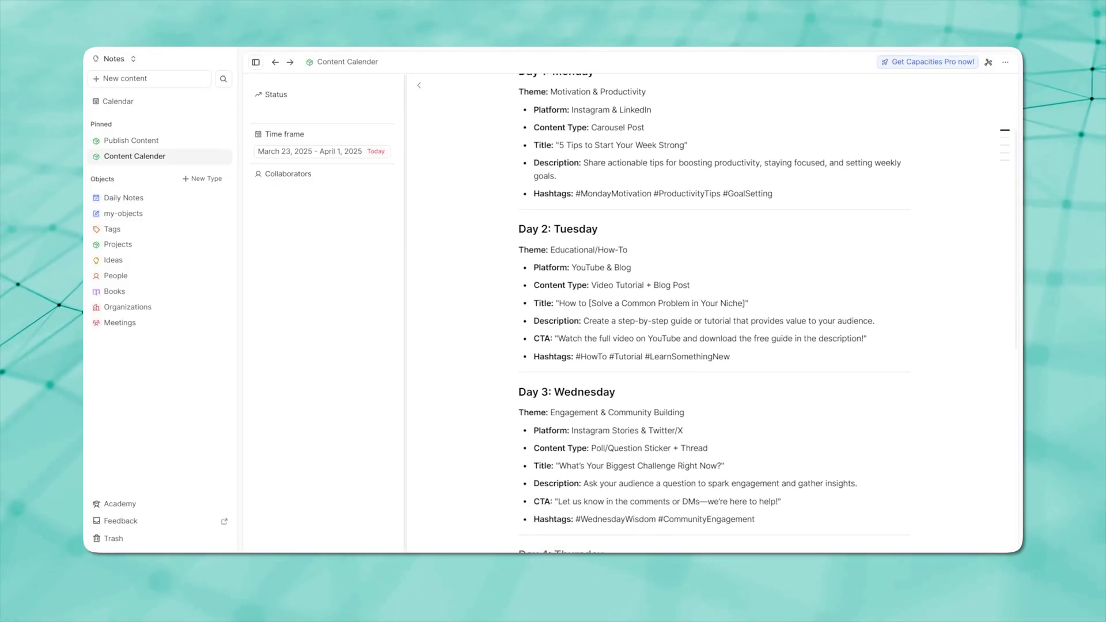
pyautogui.scroll(-5, 714, 311)
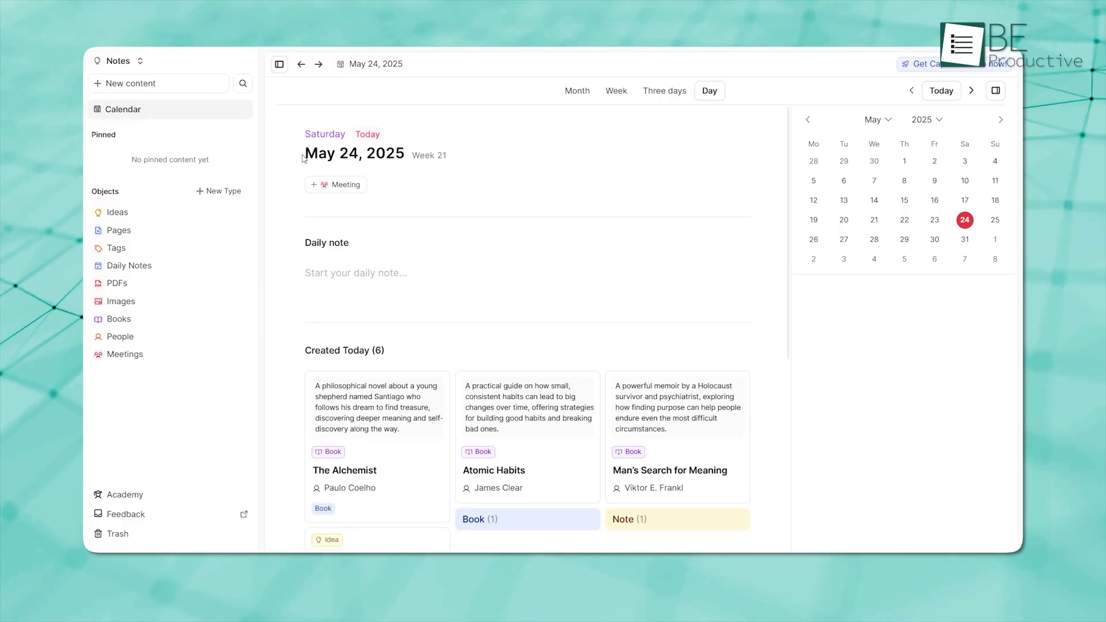
# - Replace the typed gratitude line in today's daily note with a pasted bulleted journal list
pyautogui.click(403, 273)
pyautogui.write("I'm thankful for the small moments:")
pyautogui.hotkey('ctrl', 'a')
pyautogui.press('BackSpace')
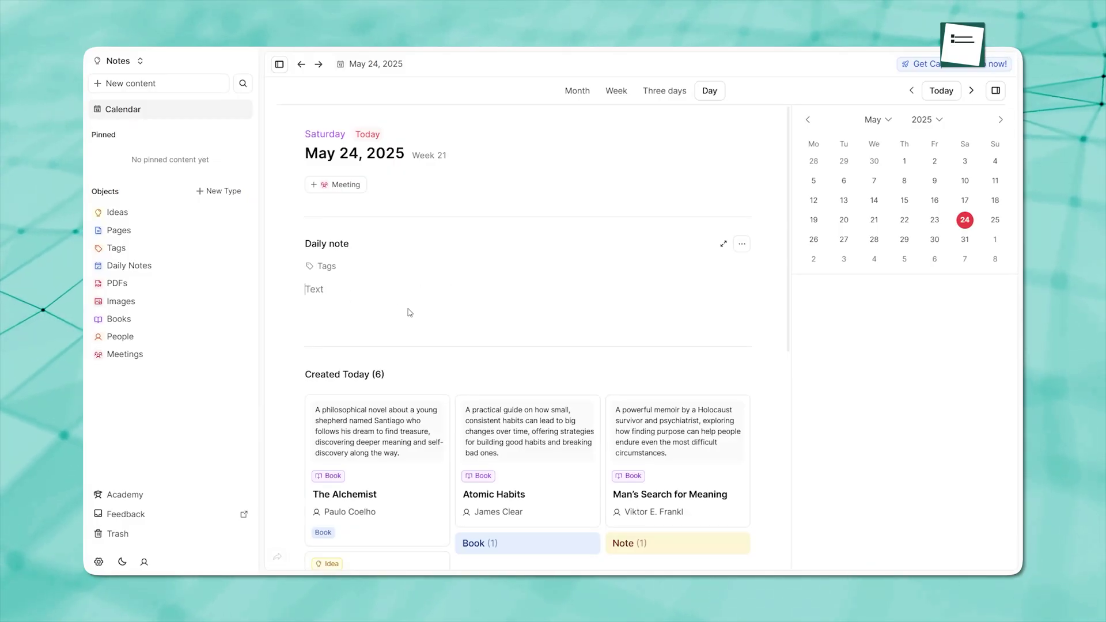
pyautogui.write('Gratitude Today: I’m thankful for the small moments of peace I found today. Energy Check-In: I felt a bit low in the morning, but my energy picked up after a short walk. Small Win: I completed a task I had been avoiding. It felt good to finally get it done. What I Learned: I realized that taking a break doesn’t mean I’m failing—it means I’m recharging. Mood Reflection: I felt calm and centered after my morning routine. Challenge Faced: I struggled with staying focused, but I didn’t give up. Highlight of the Day: A genuine conversation with a friend reminded me of what really matters. Intent for Tomorrow: I want to approach tomorrow with clarity and purpose. Self-Compassion Reminder: I’m doing the best I can—and that’s enough for today. Joyful Moment: I smiled when I saw the sunset—it felt like the world paused for a second.')
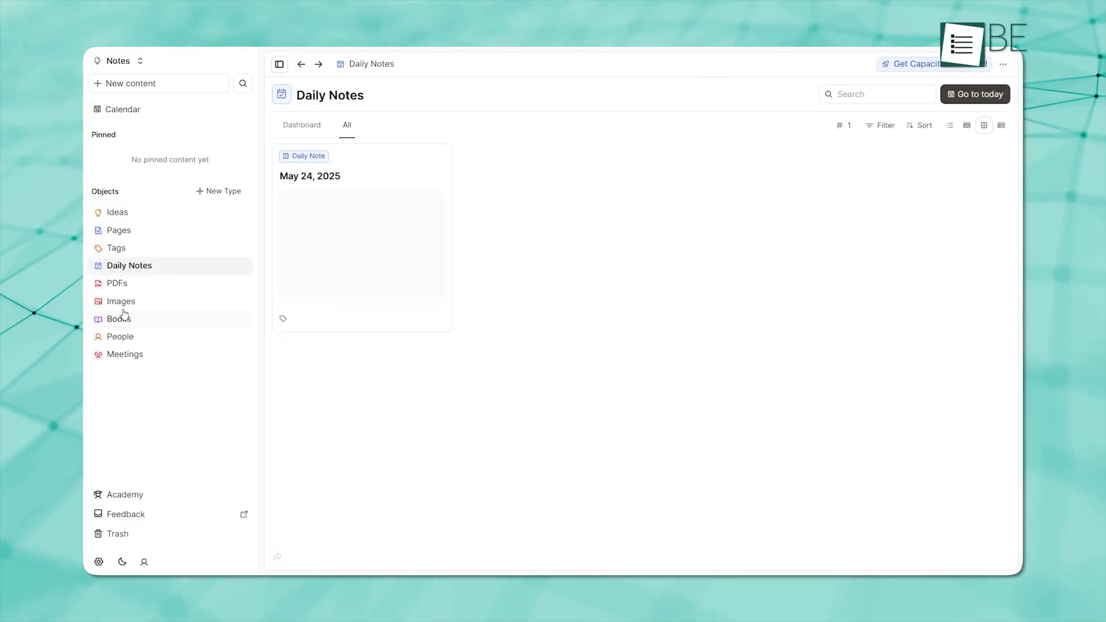
# - Paste the content-strategy meeting line into the May 24, 2025 note and make the contact a Person with the backlink
pyautogui.click(399, 265)
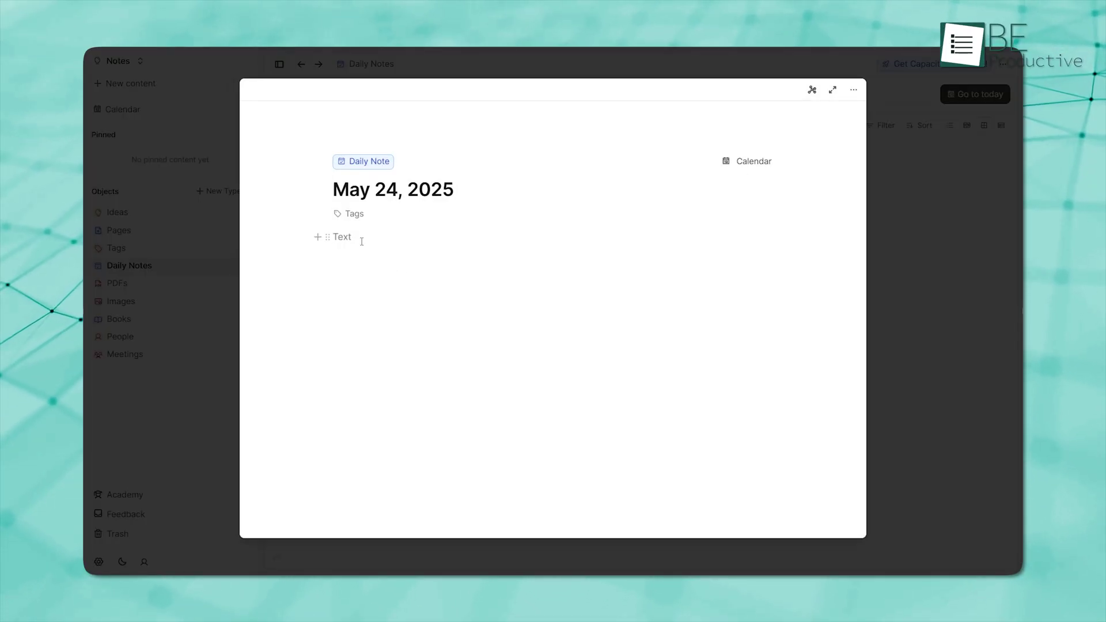
pyautogui.write('Meeting with Sarah about content strategy')
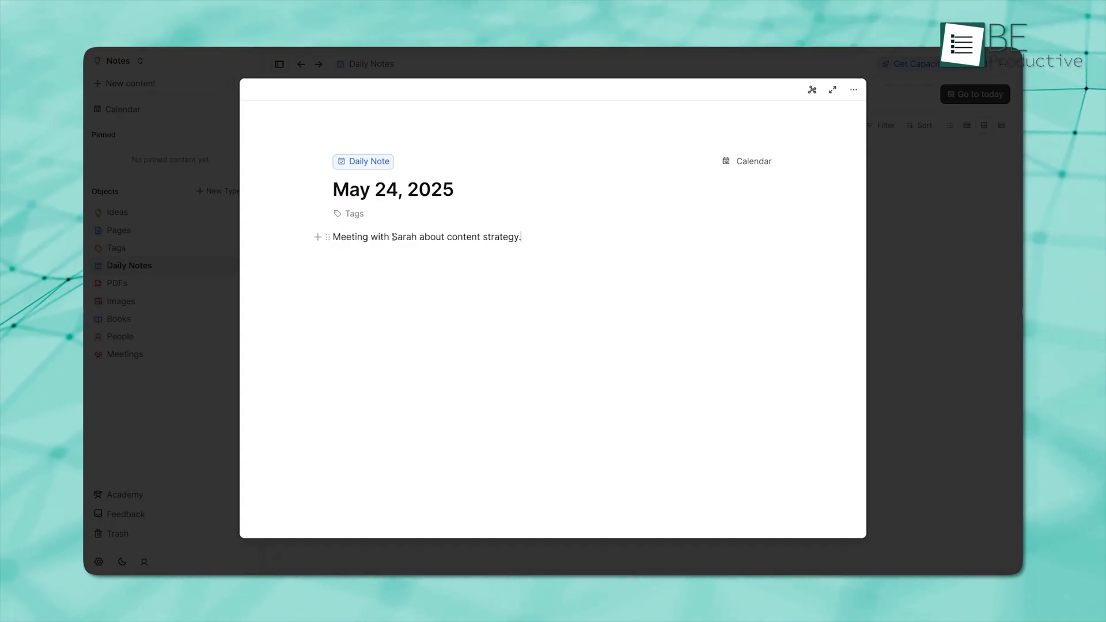
pyautogui.moveTo(392, 237); pyautogui.dragTo(407, 237)
pyautogui.click(477, 214)
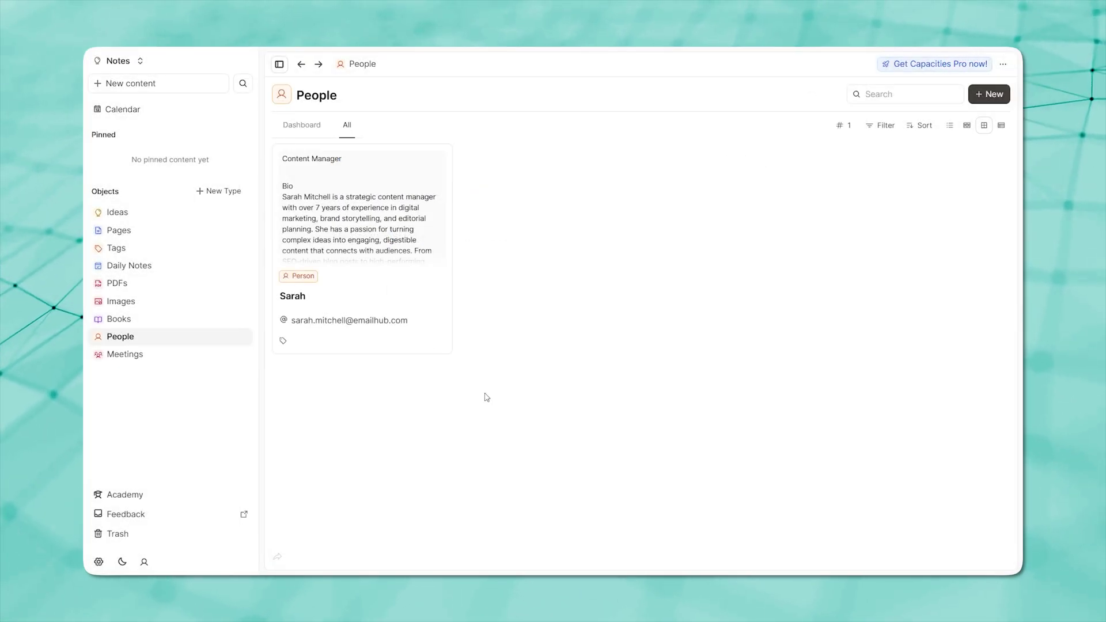
pyautogui.click(418, 302)
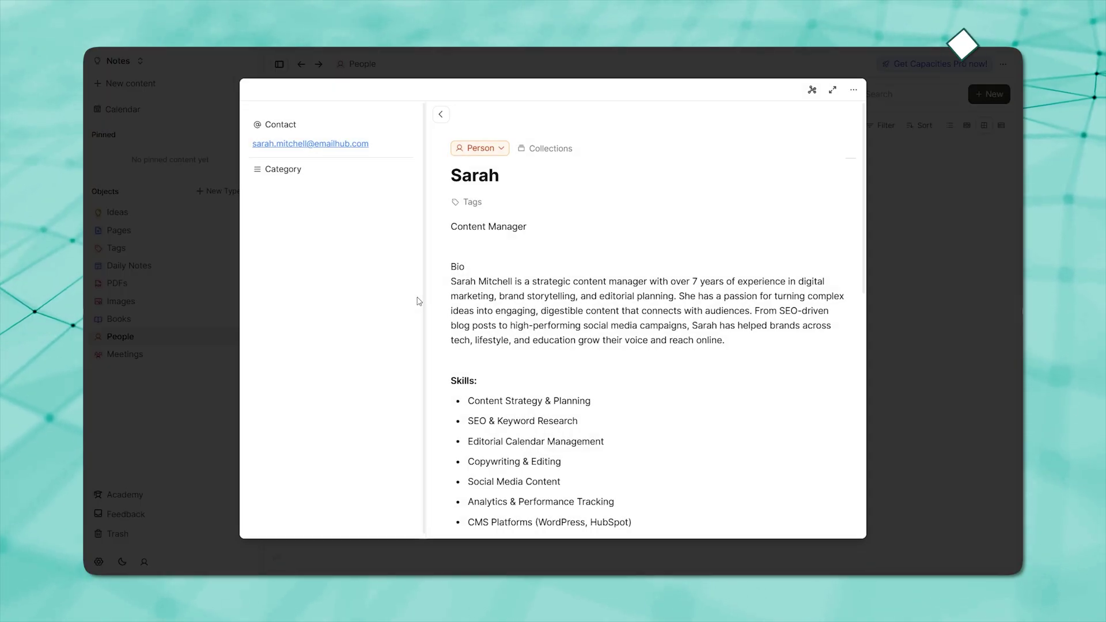
pyautogui.scroll(-5, 645, 374)
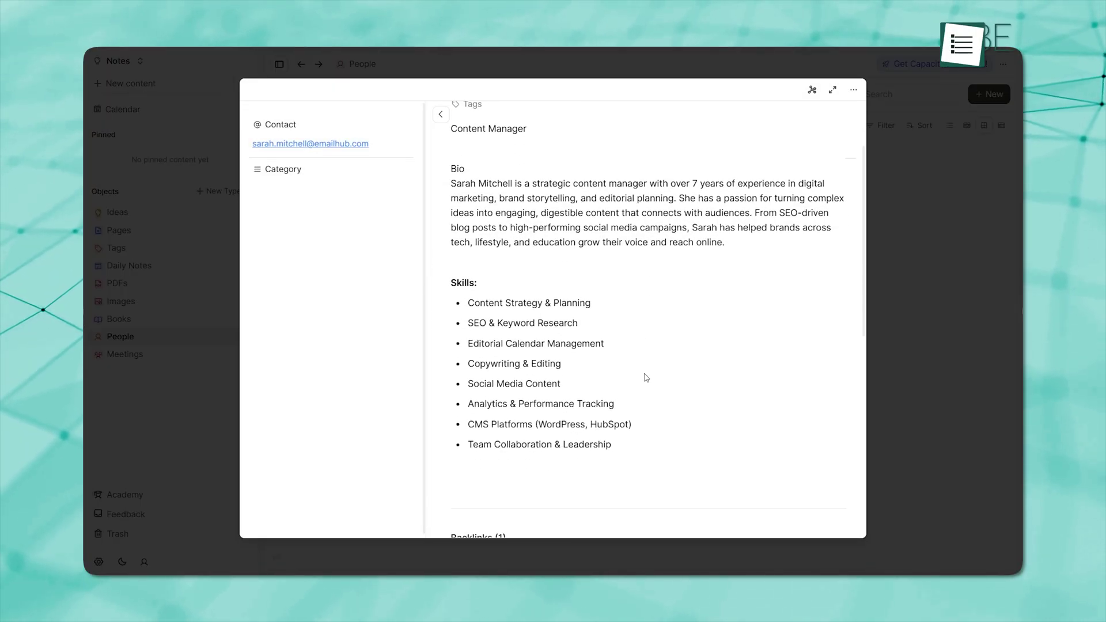
pyautogui.scroll(-1, 647, 378)
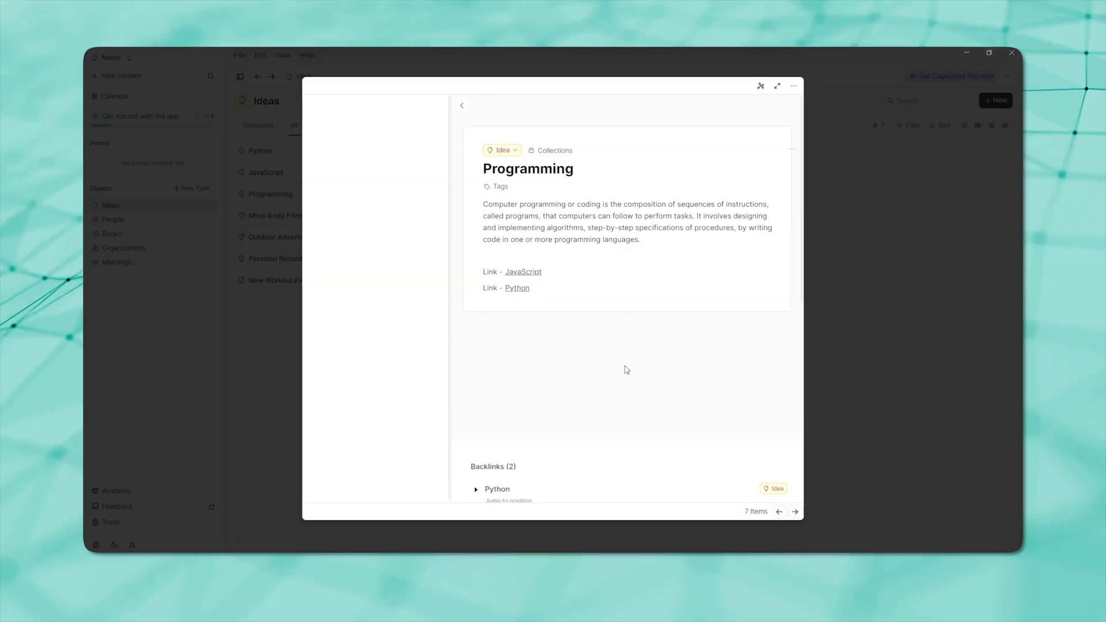
# - Expand the Python and JavaScript backlinks on the Programming idea
pyautogui.scroll(-3, 627, 370)
pyautogui.scroll(-1, 627, 369)
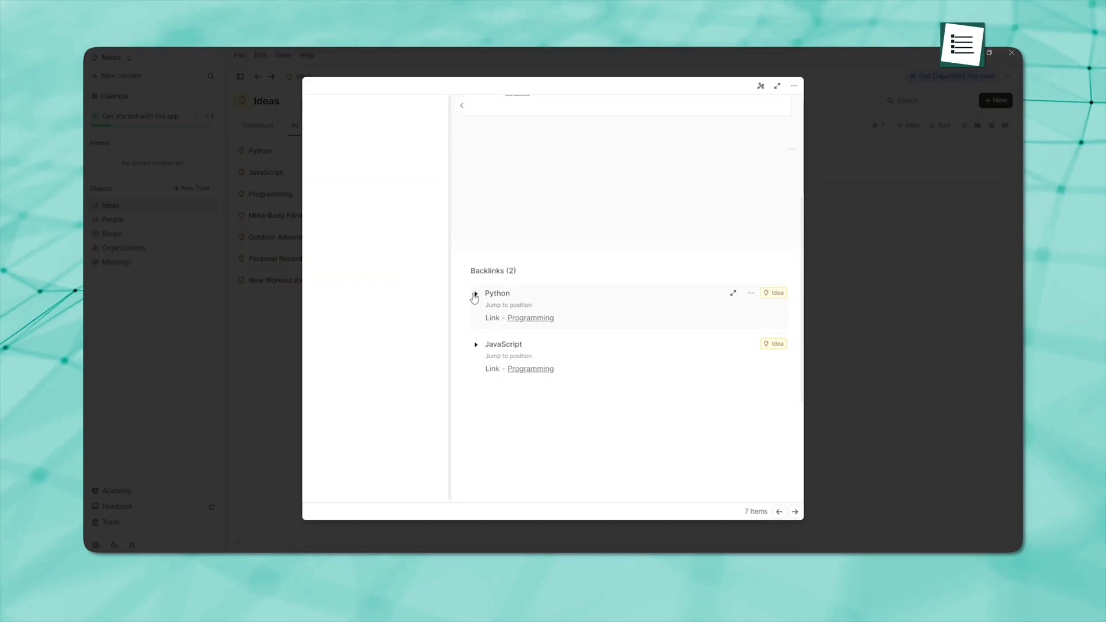
pyautogui.click(475, 294)
pyautogui.click(477, 408)
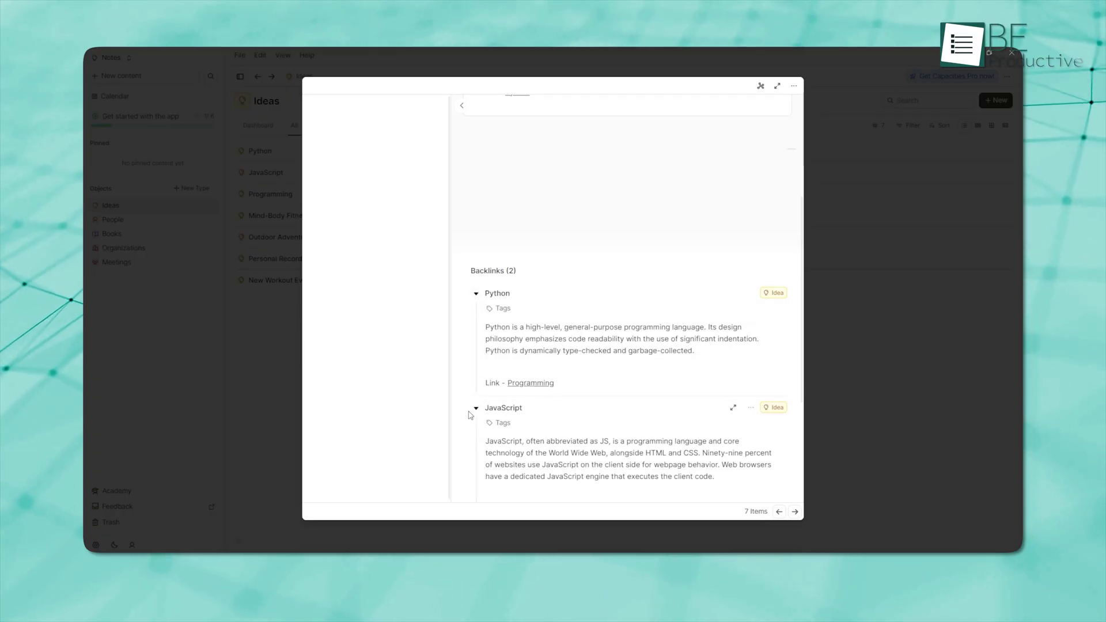
pyautogui.scroll(-1, 468, 418)
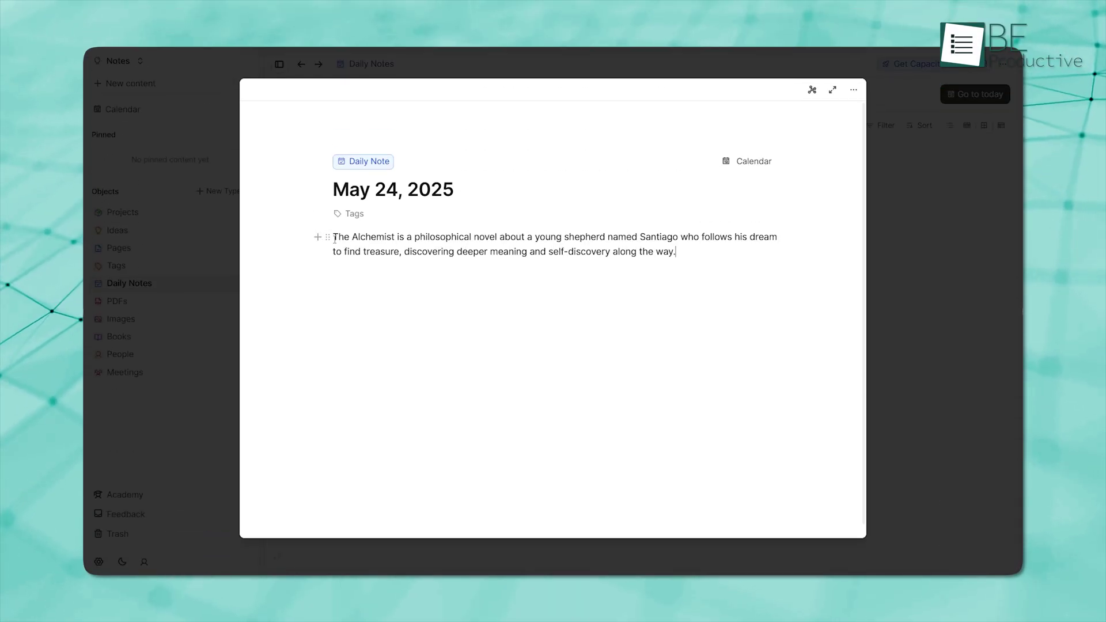
# - Link the selected title to the existing The Alchemist book and open its page
pyautogui.moveTo(333, 237); pyautogui.dragTo(388, 238)
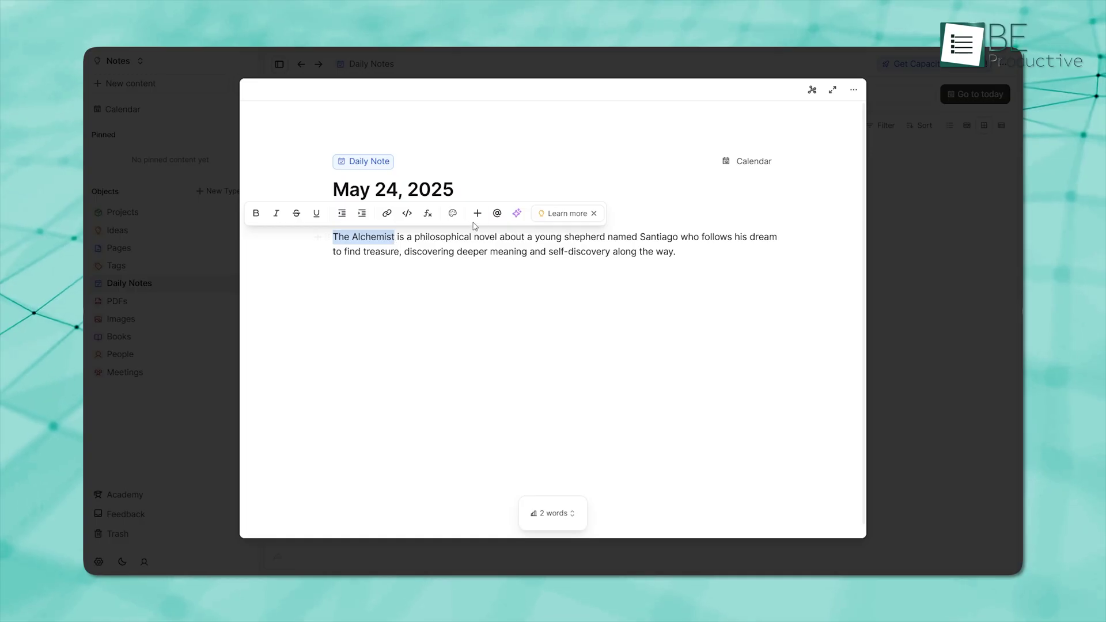
pyautogui.click(497, 213)
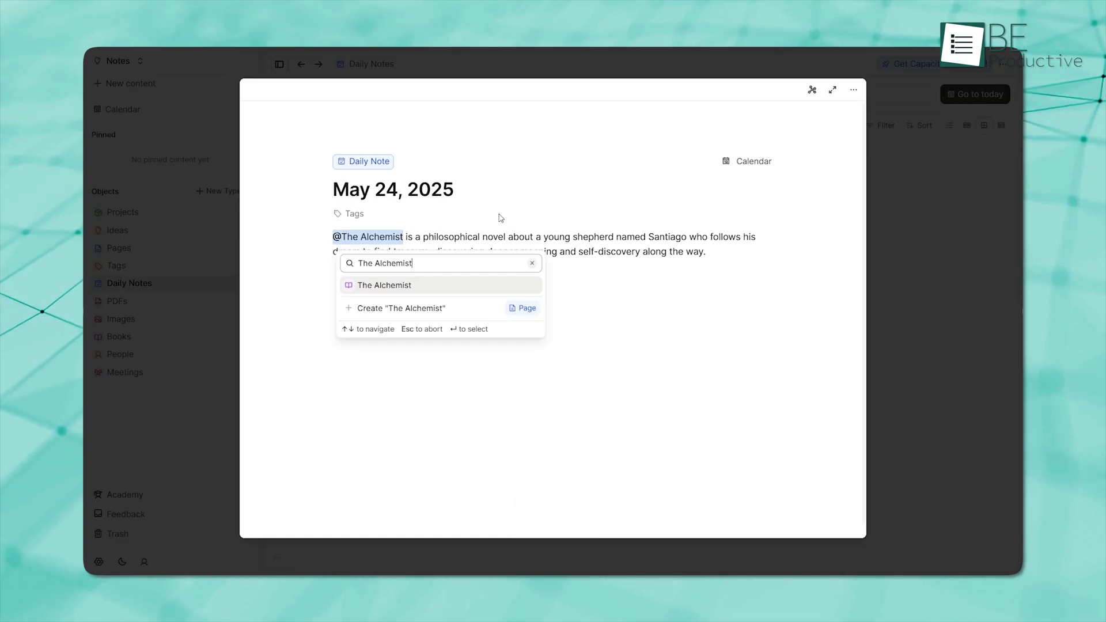
pyautogui.click(435, 288)
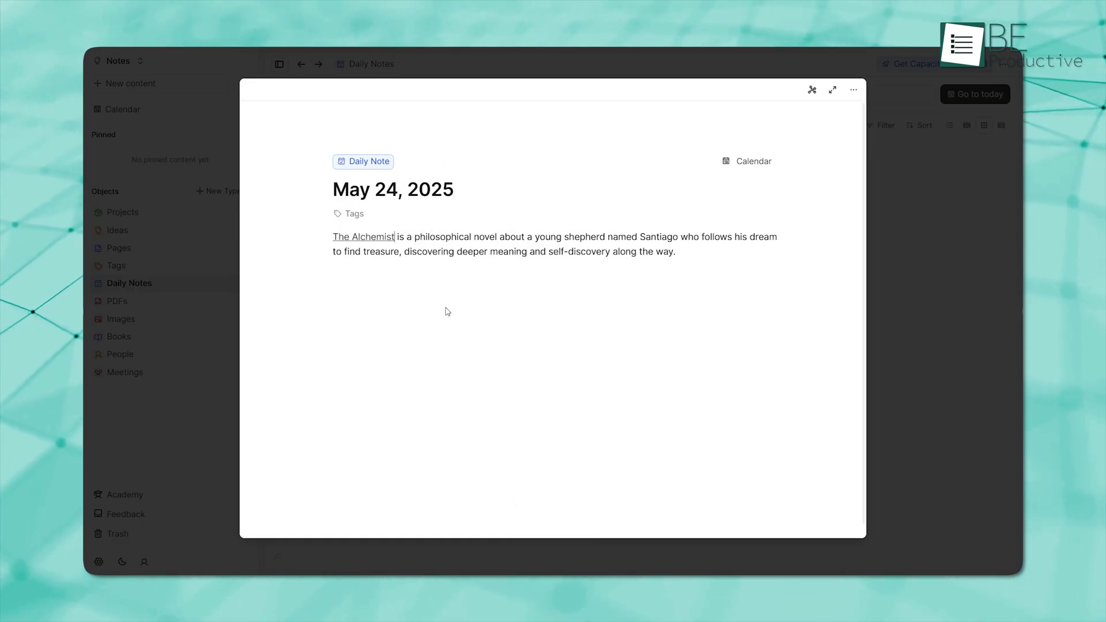
pyautogui.click(379, 243)
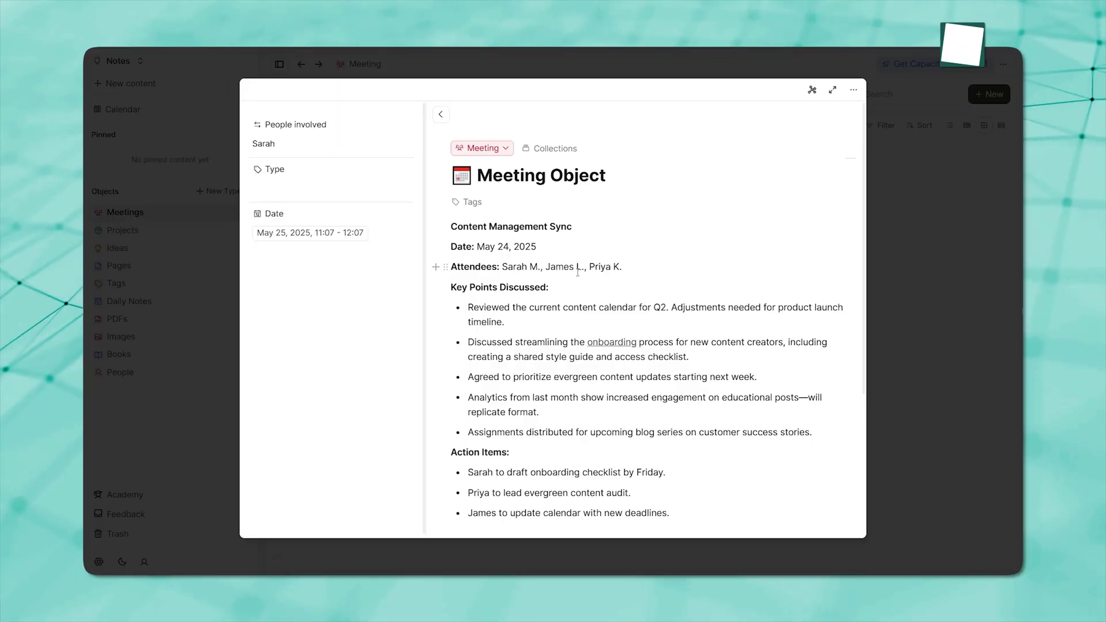
pyautogui.scroll(-3, 578, 272)
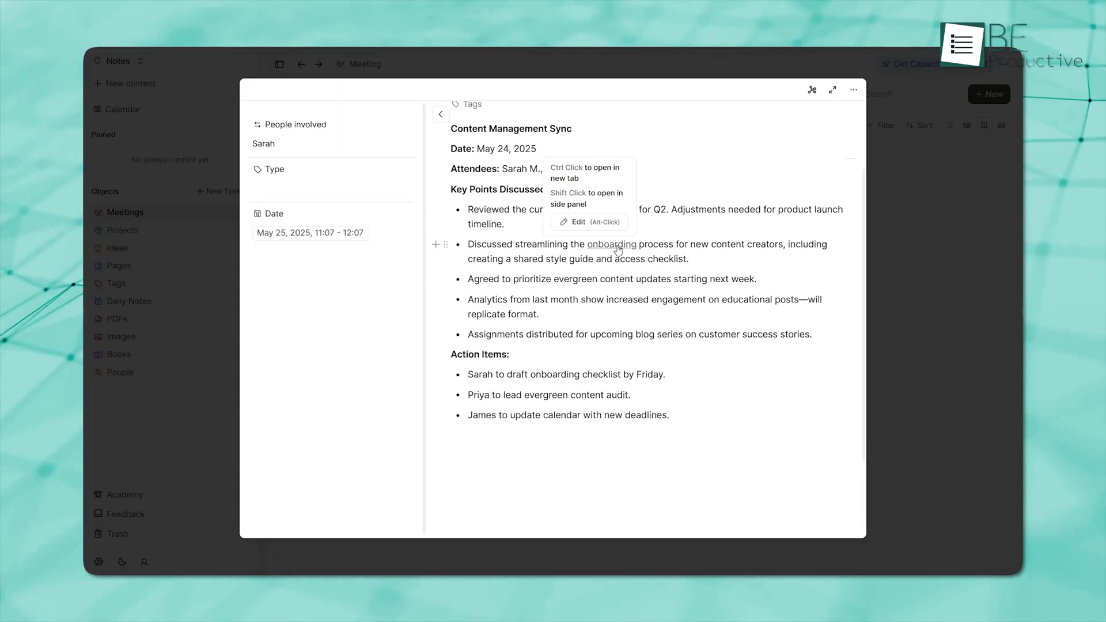
# - Open the linked Onboarding page and expand its Meeting Object backlink
pyautogui.click(619, 248)
pyautogui.scroll(-12, 491, 313)
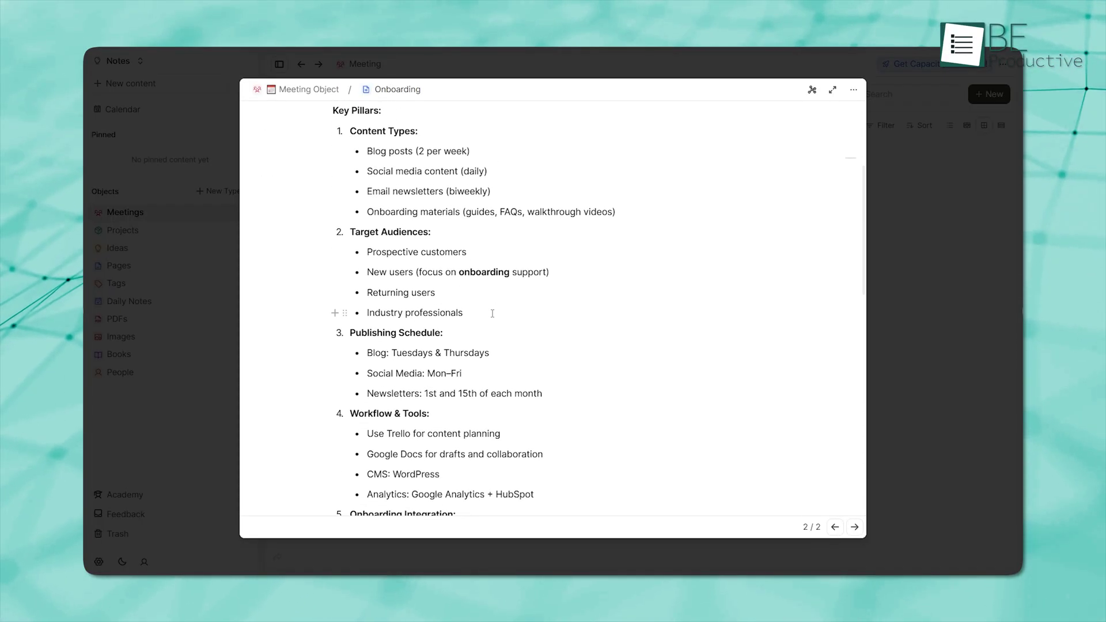
pyautogui.scroll(-3, 494, 317)
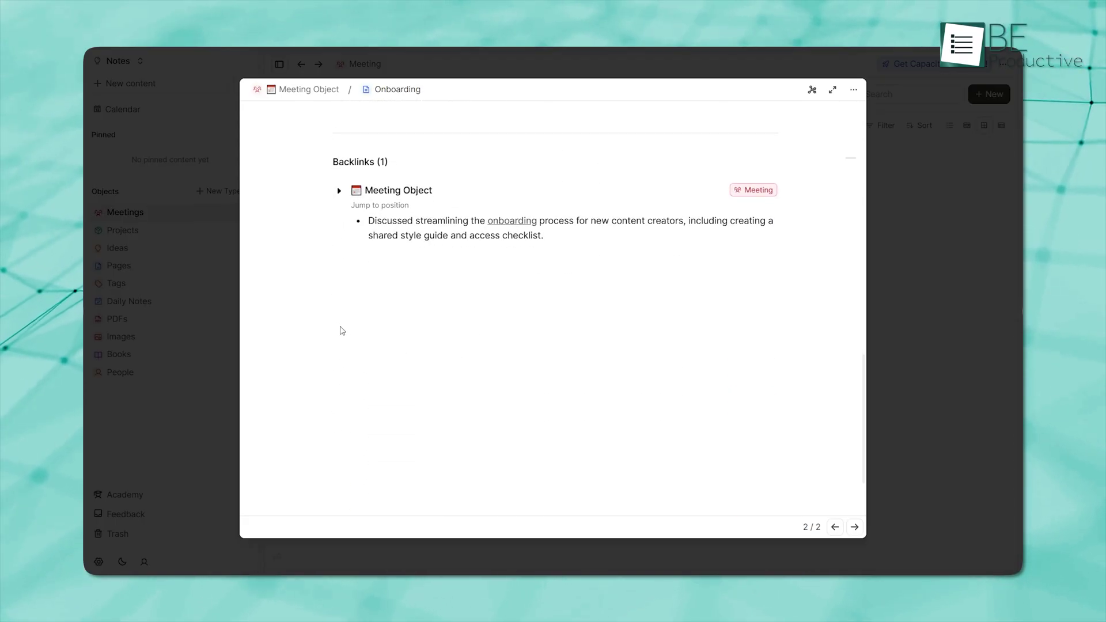
pyautogui.click(339, 192)
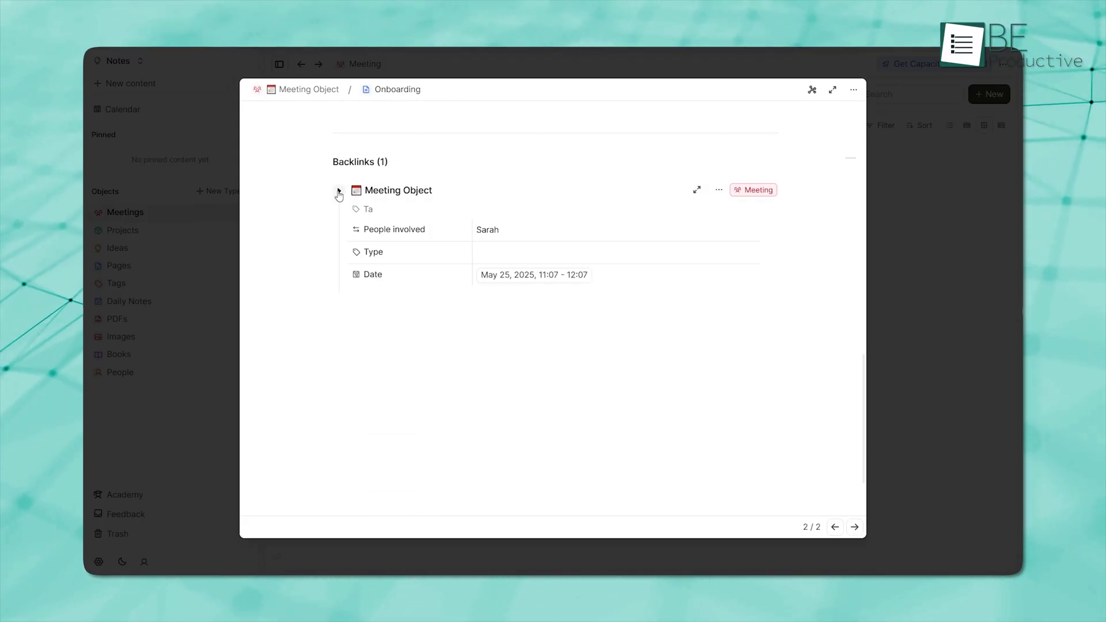
pyautogui.scroll(-3, 317, 273)
pyautogui.scroll(-3, 318, 274)
pyautogui.scroll(7, 317, 273)
pyautogui.scroll(2, 318, 273)
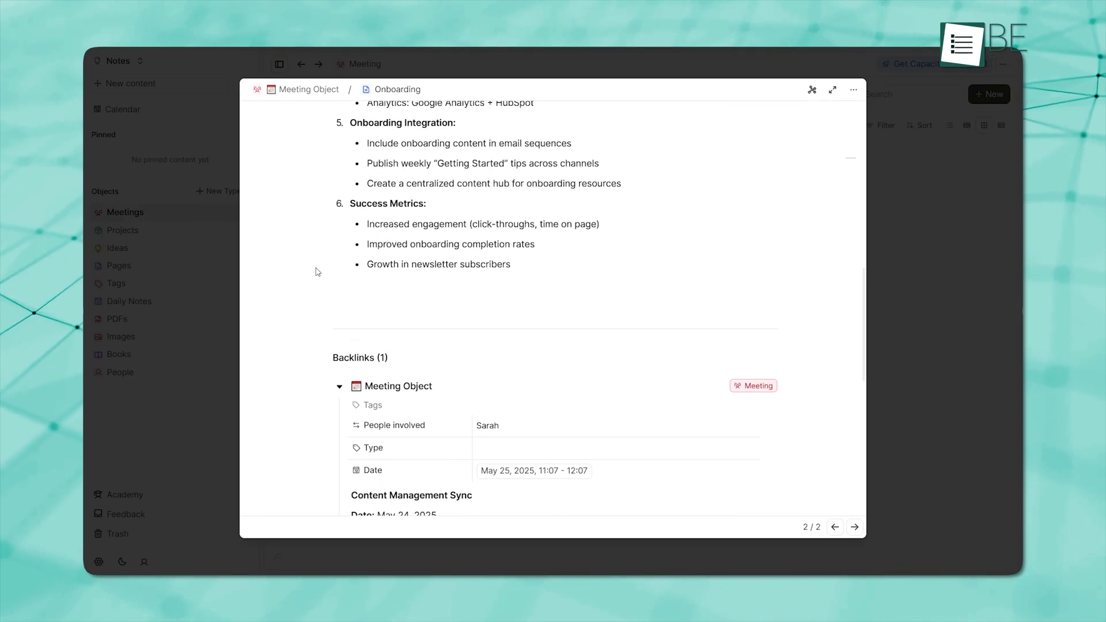
pyautogui.scroll(-7, 317, 272)
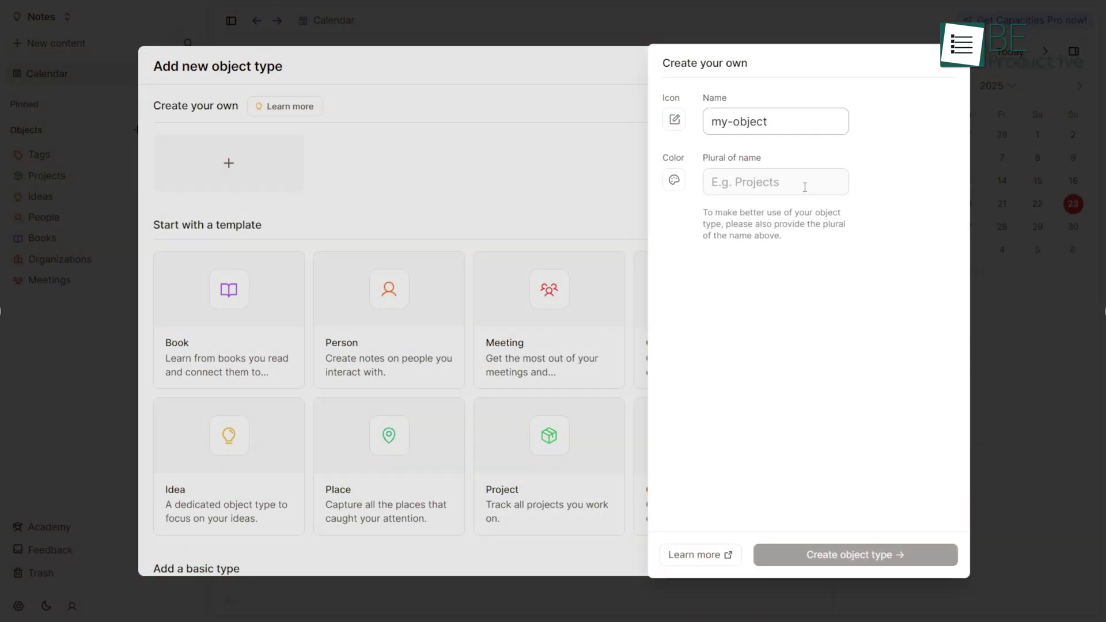
# - Enter 'my-object' as the new type's plural name, then list property types available for Video Project #1
pyautogui.click(804, 183)
pyautogui.write('my-object')
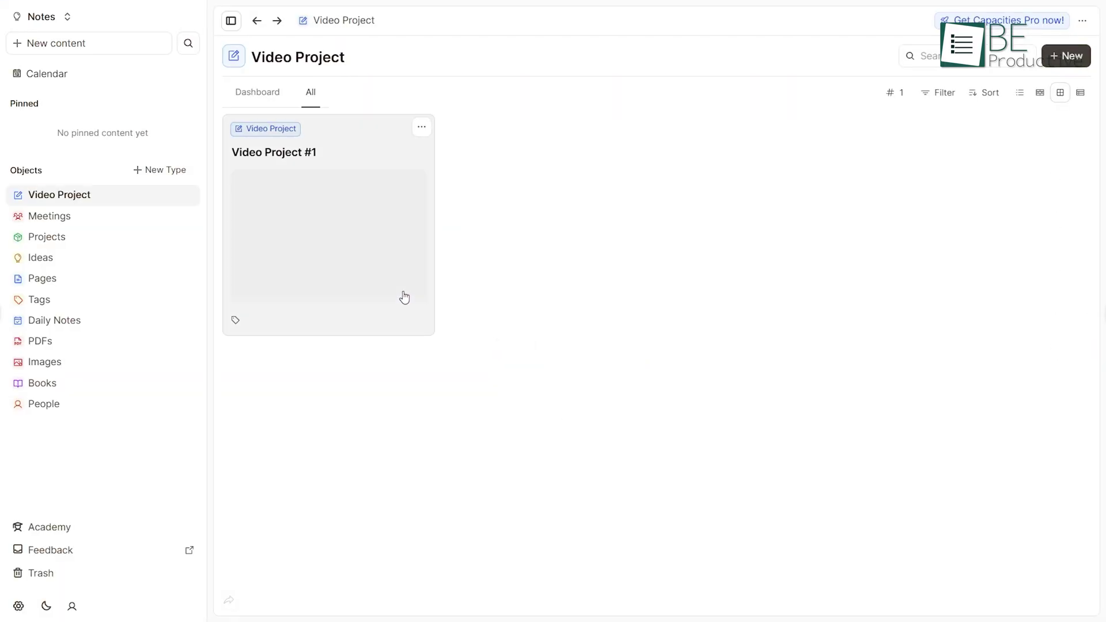
pyautogui.click(405, 297)
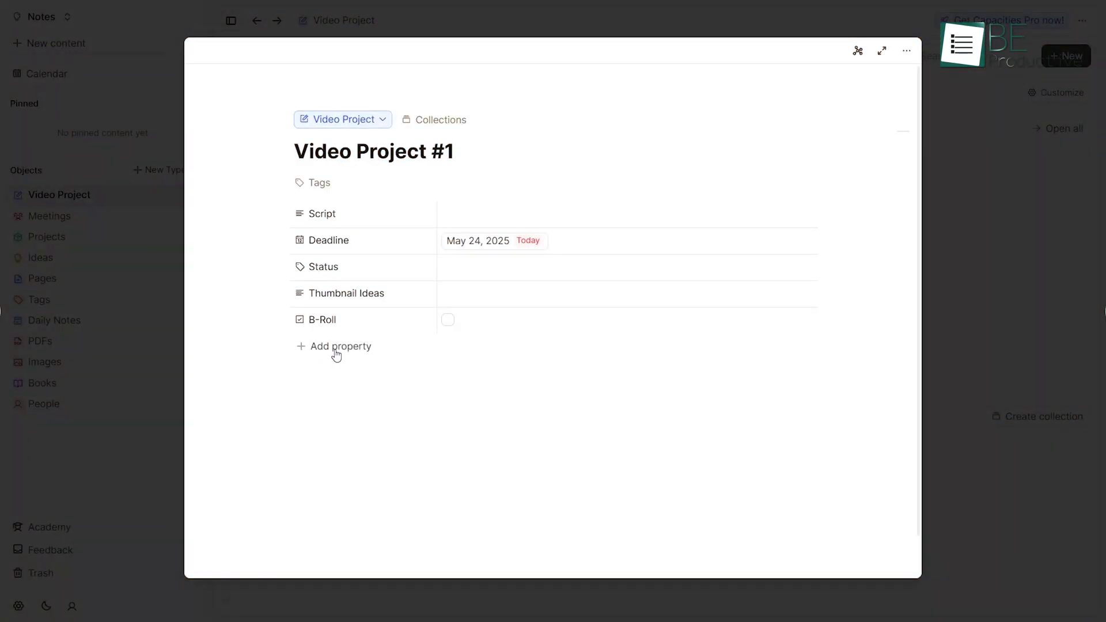
pyautogui.click(337, 349)
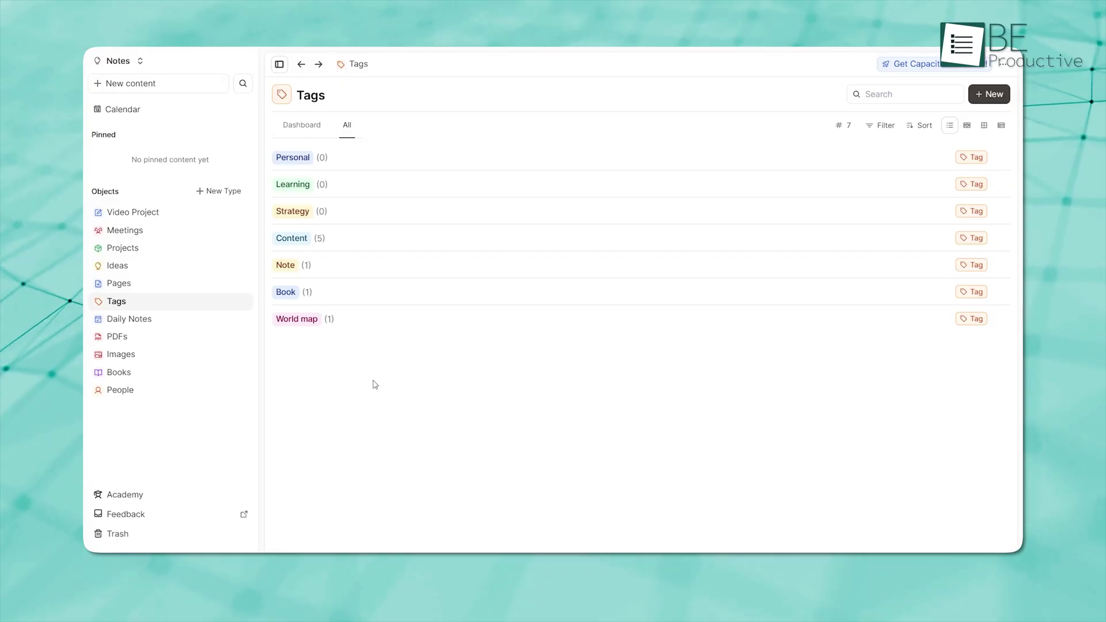
# - Show items tagged Content, open and dismiss a card's tag choices, then view the YouTube_Content_Ideas PDF
pyautogui.click(292, 239)
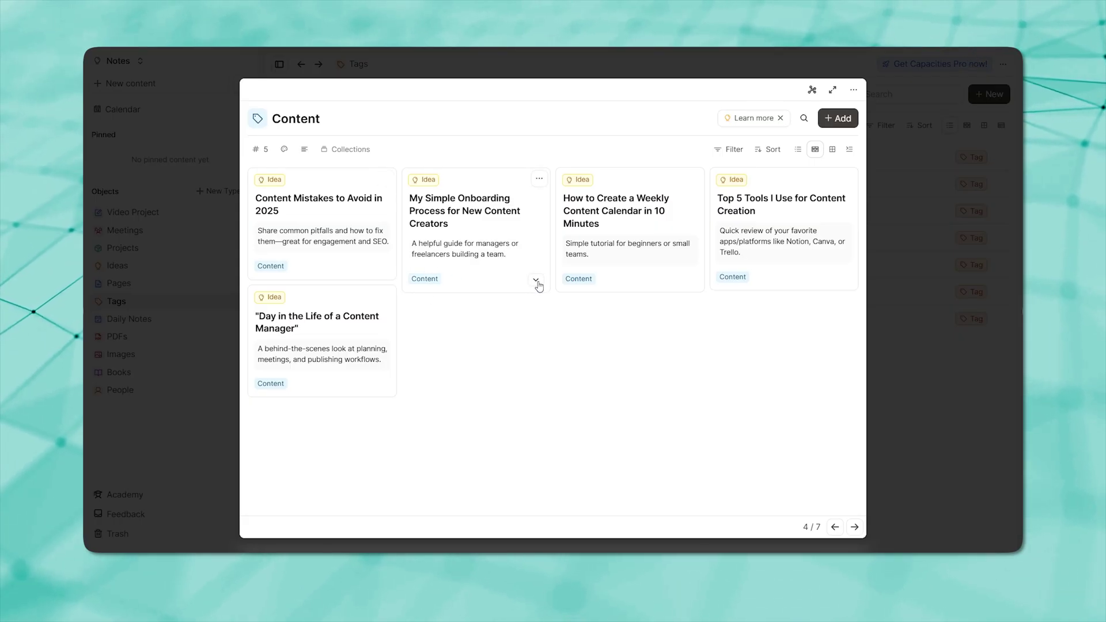
pyautogui.click(536, 281)
pyautogui.click(581, 363)
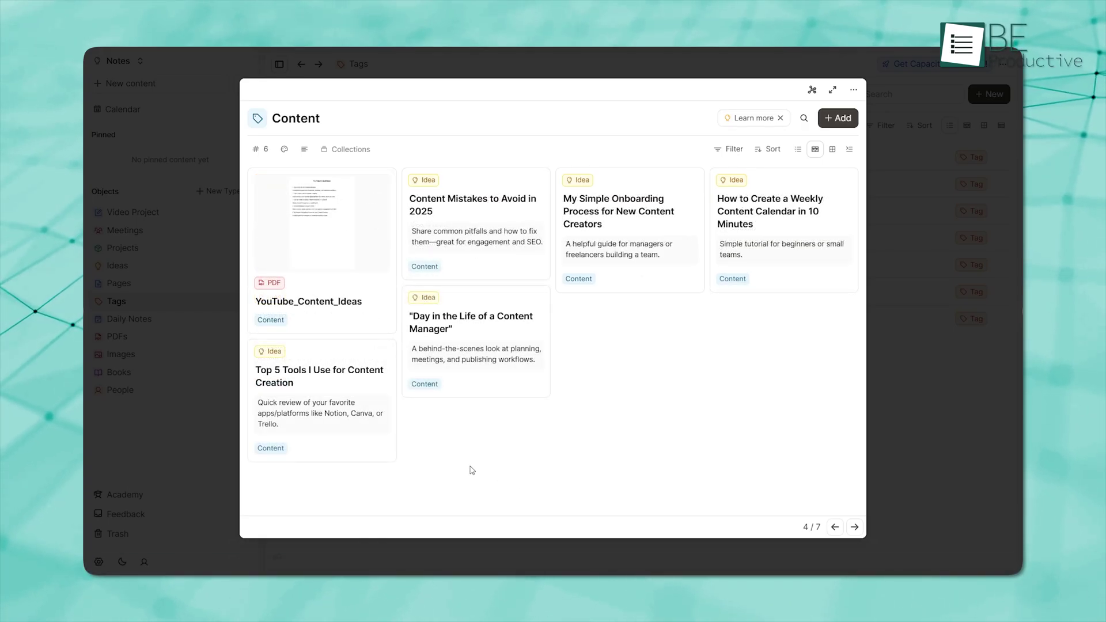
pyautogui.click(341, 241)
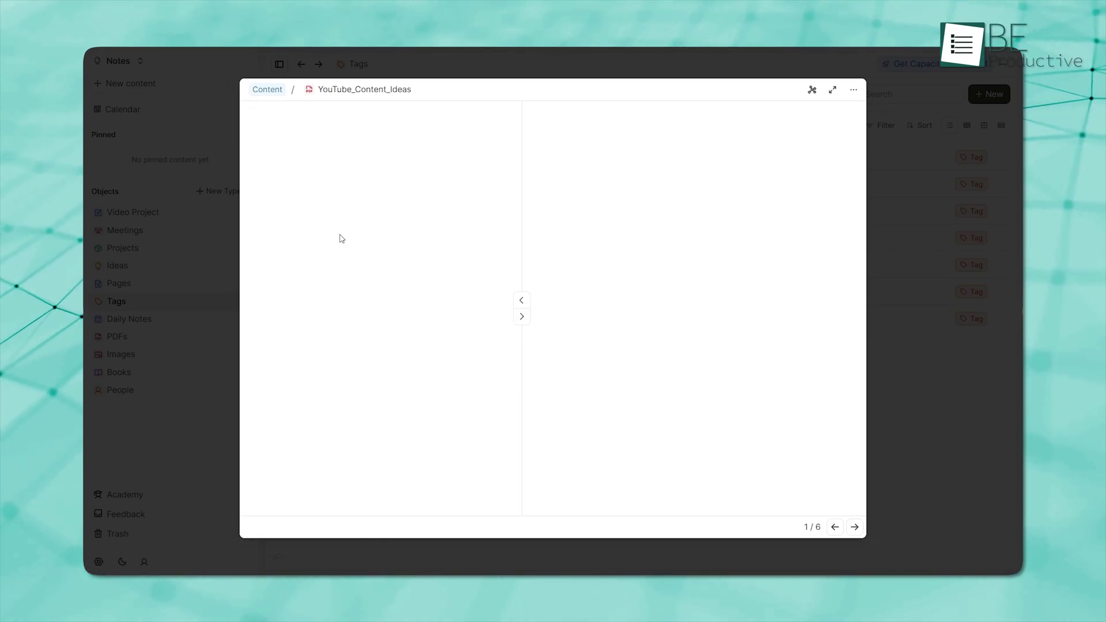
pyautogui.scroll(-10, 316, 317)
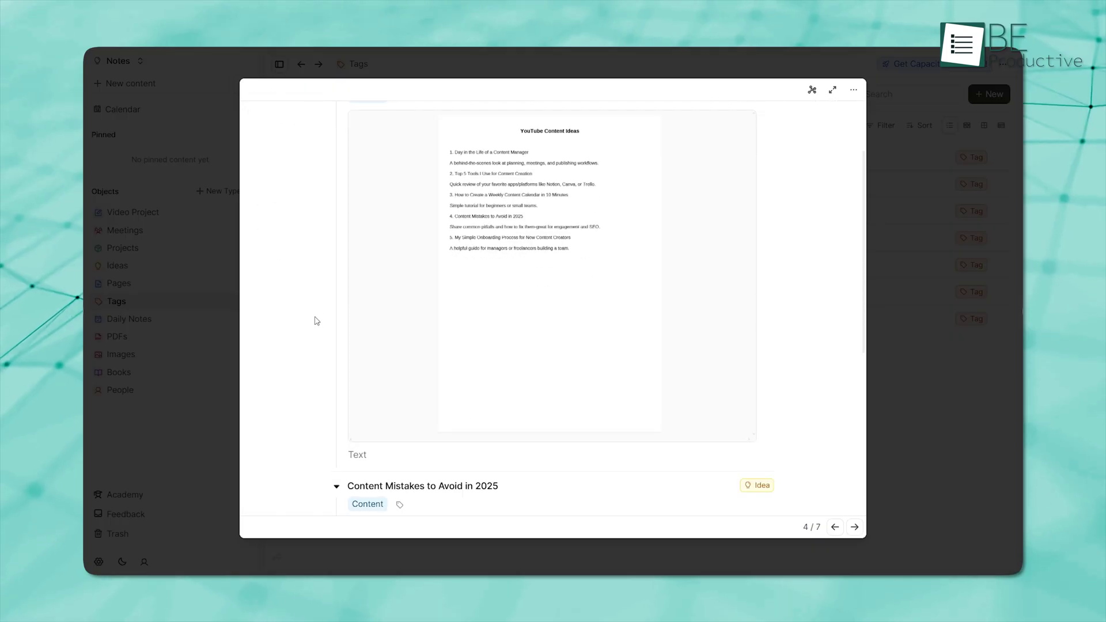
pyautogui.scroll(-3, 317, 321)
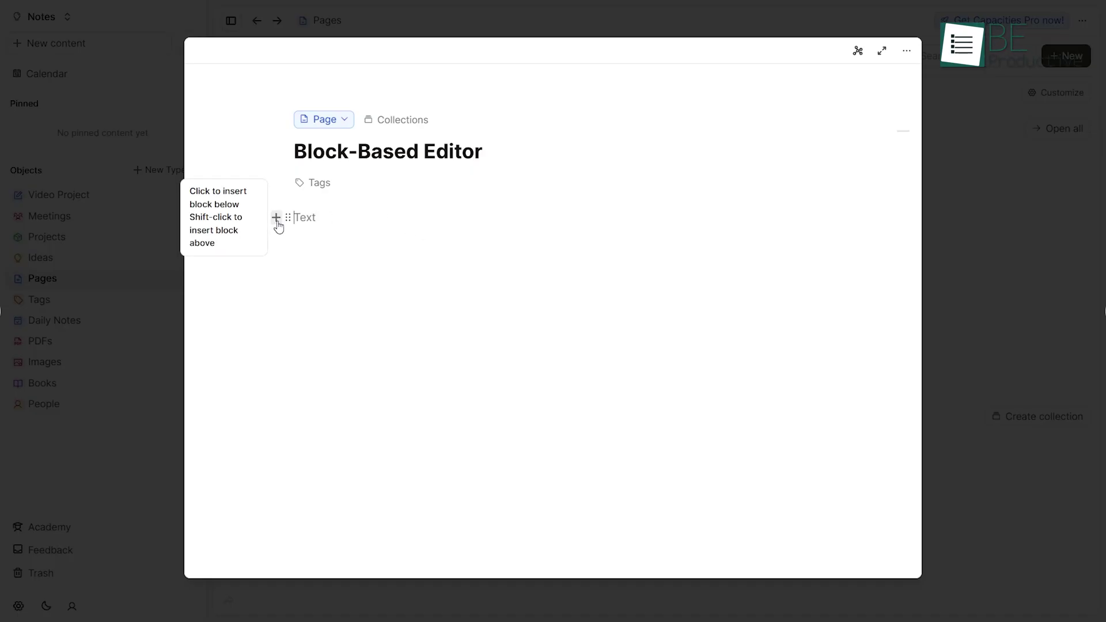
# - Open the empty block's options, browse Hierarchy, List and Icon, and choose Turn into
pyautogui.click(288, 218)
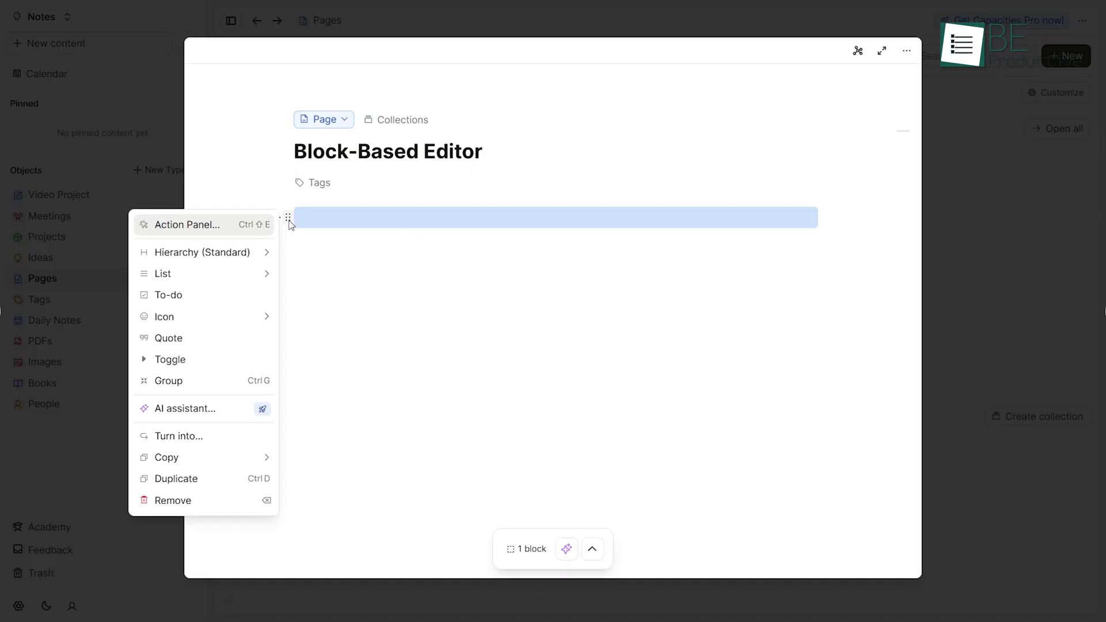
pyautogui.moveTo(252, 261)
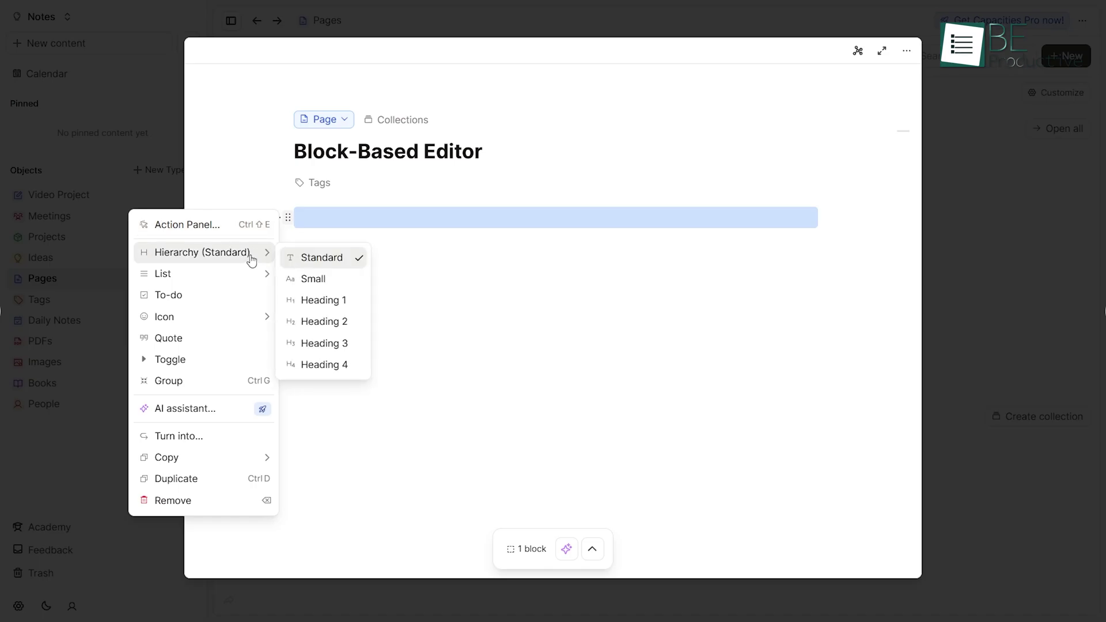
pyautogui.moveTo(251, 283)
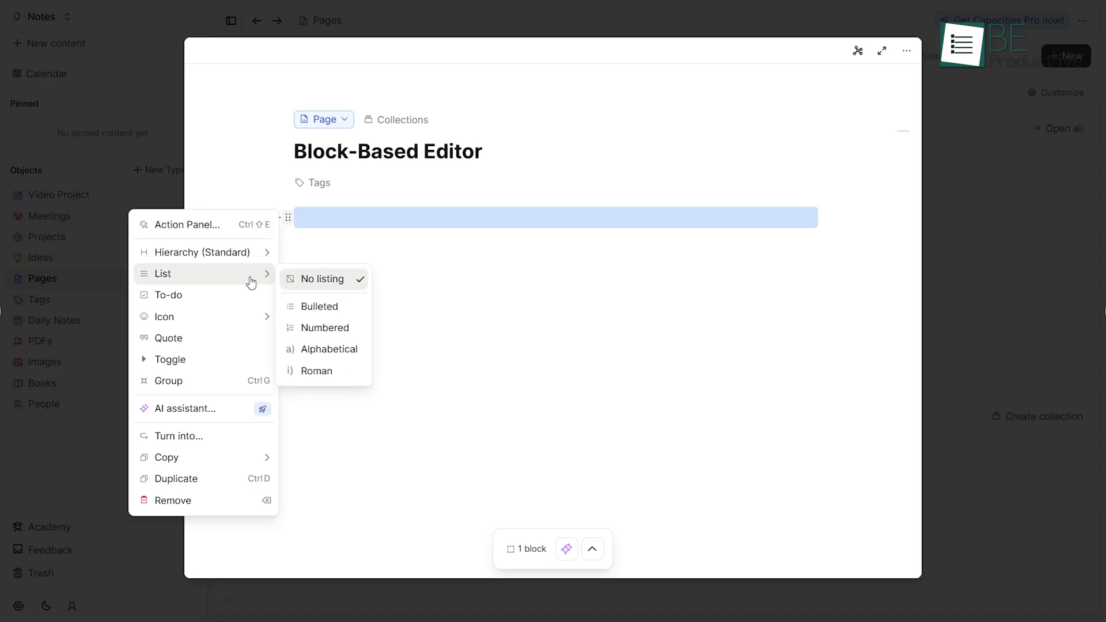
pyautogui.moveTo(250, 319)
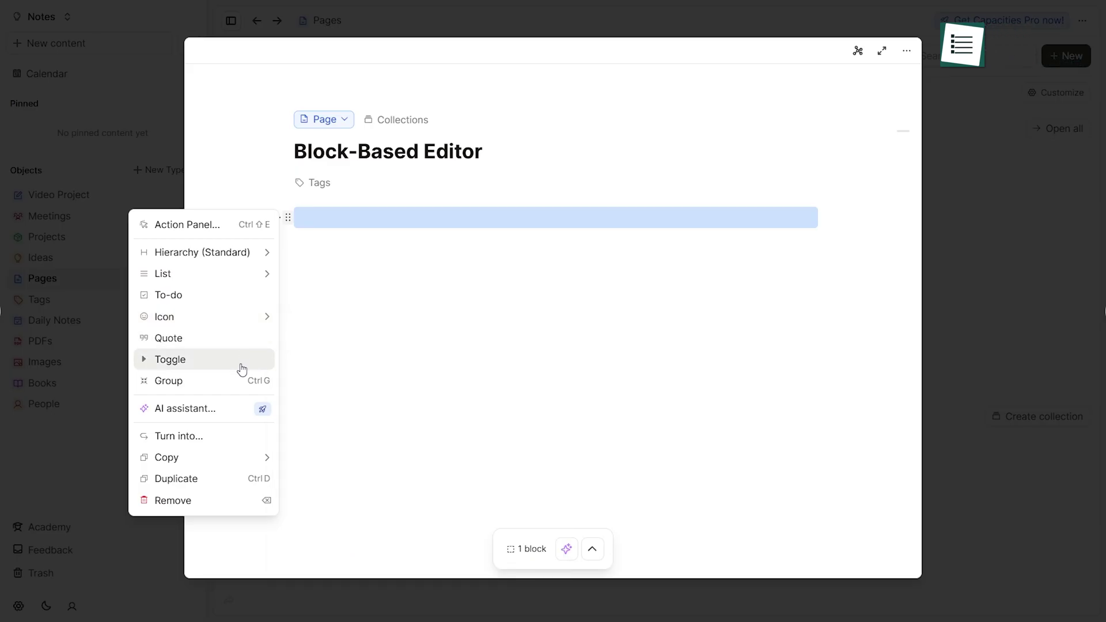
pyautogui.click(236, 437)
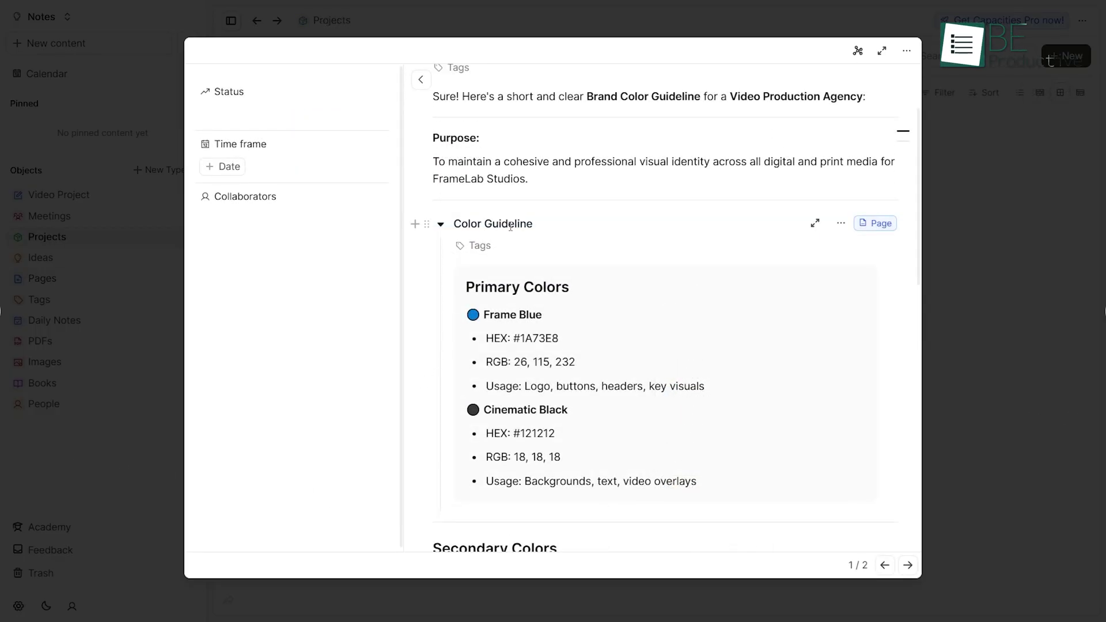
# - Open Color Guideline from Pages, select Frame Blue's 1A73E8 HEX, and expand the Brand Color Guideline backlink
pyautogui.click(876, 225)
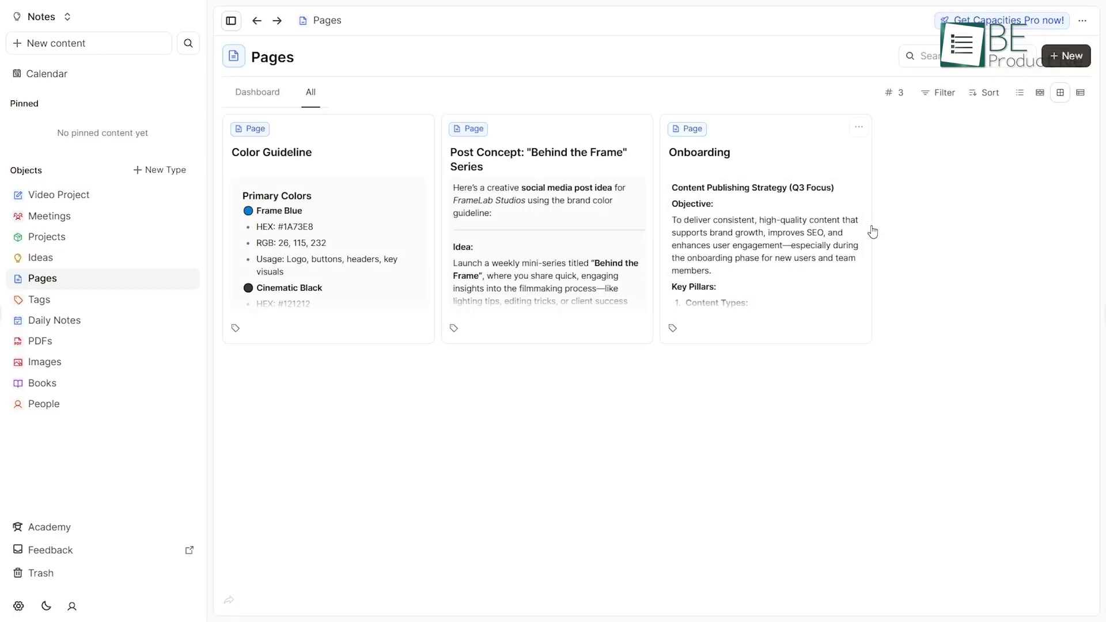
pyautogui.click(284, 159)
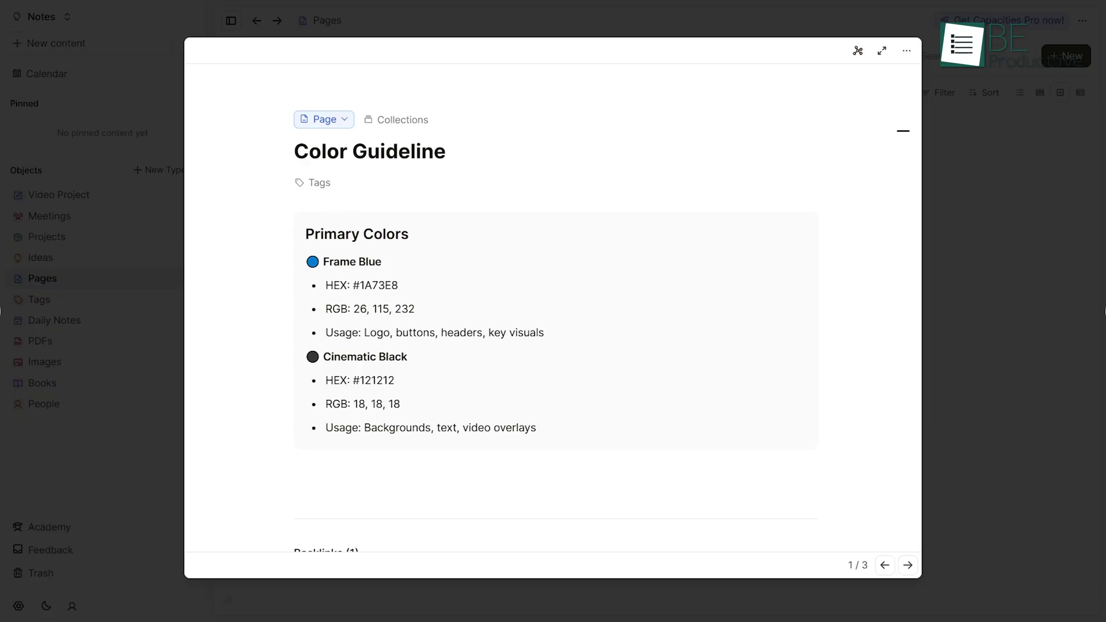
pyautogui.doubleClick(379, 287)
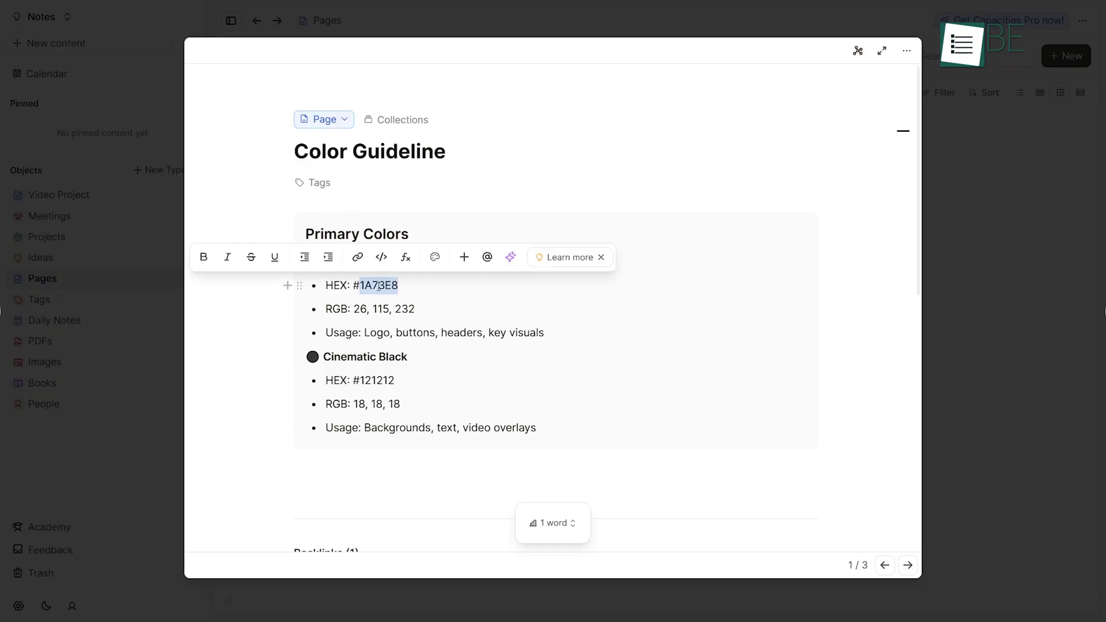
pyautogui.scroll(-6, 323, 260)
pyautogui.click(304, 241)
pyautogui.scroll(-4, 285, 389)
pyautogui.scroll(-1, 287, 392)
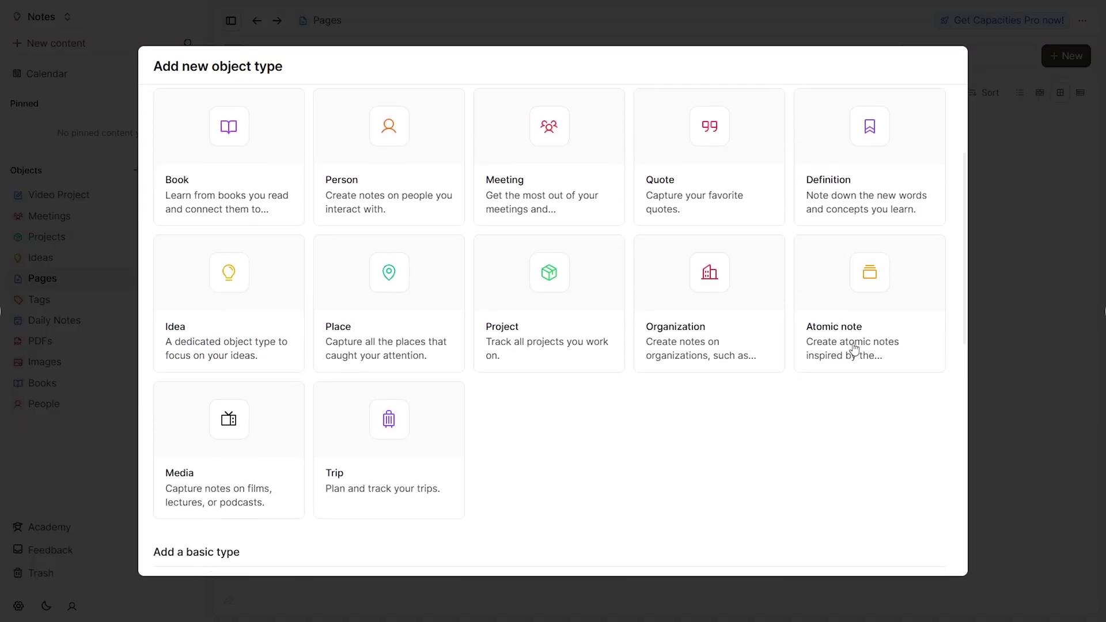
# - Close the Weekly Meeting note and start a new Meeting object titled 'M'
pyautogui.scroll(-1, 854, 350)
pyautogui.scroll(-8, 854, 350)
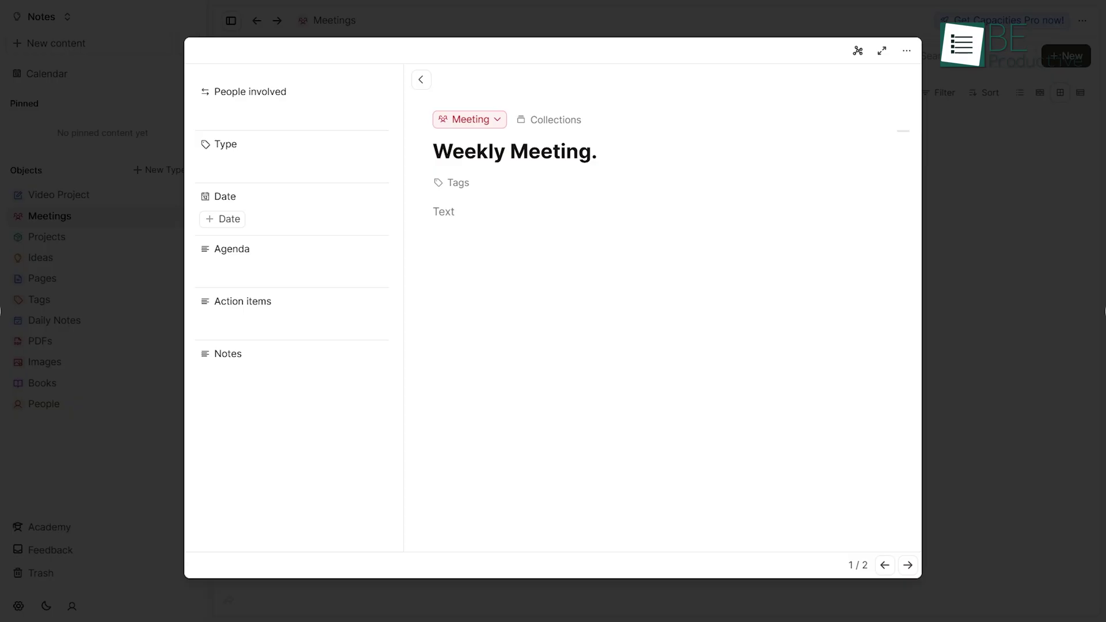
pyautogui.press('Escape')
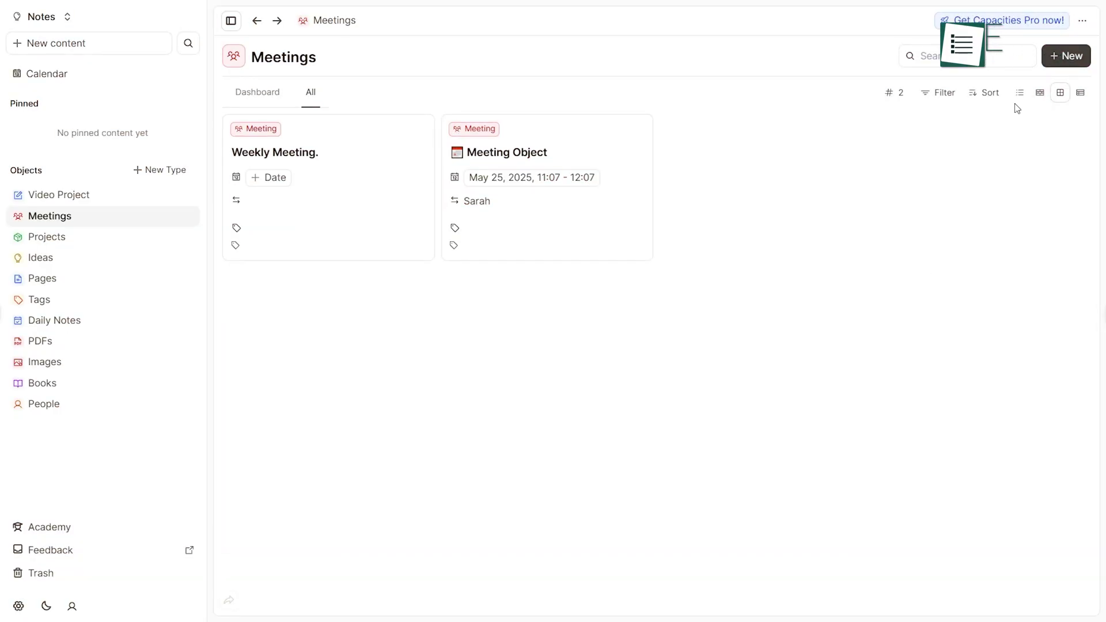
pyautogui.click(1066, 56)
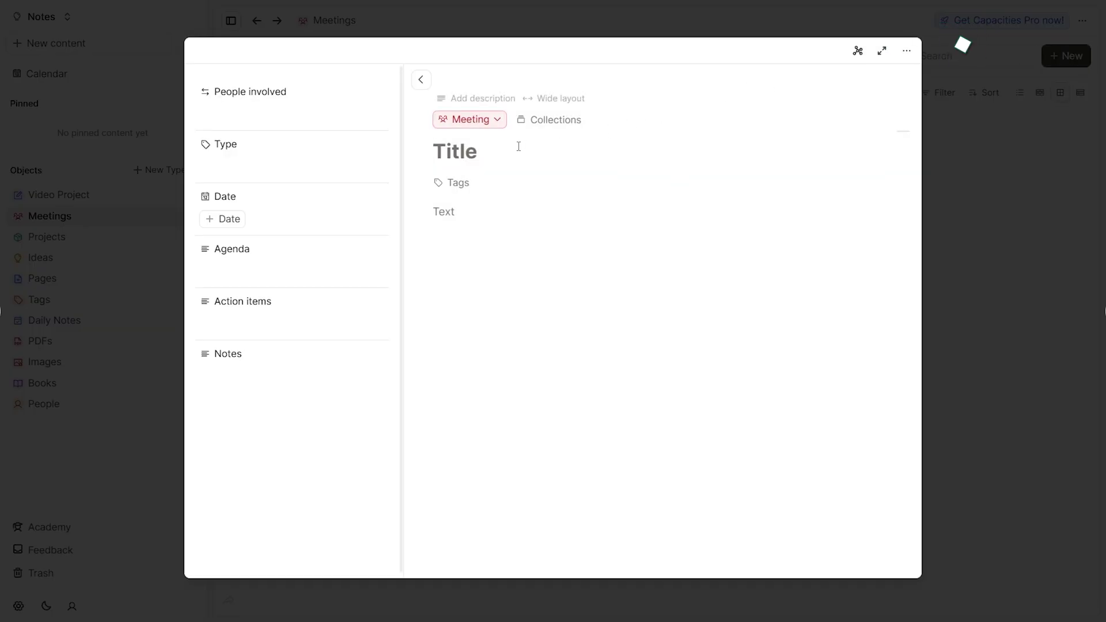
pyautogui.write('M')
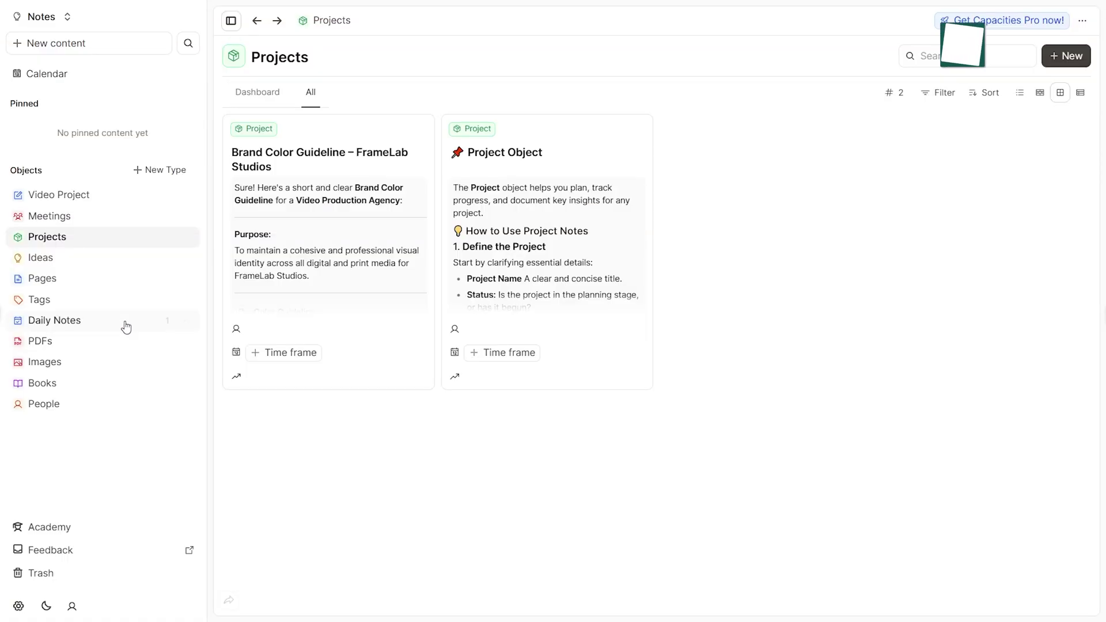
# - Browse the Ideas, Pages and Daily Notes collections
pyautogui.click(122, 263)
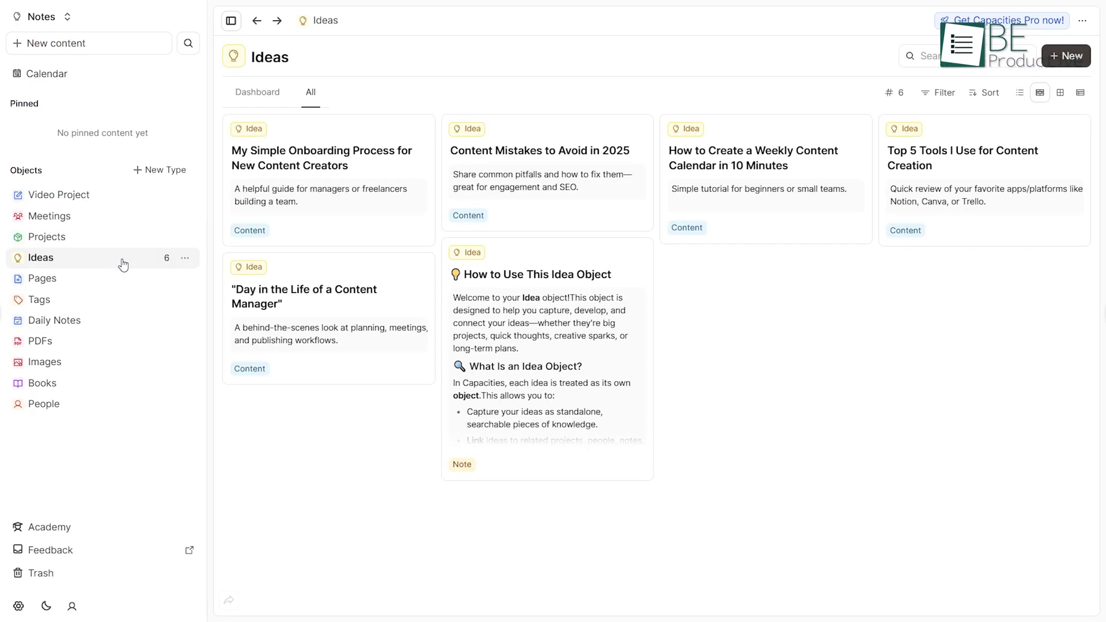
pyautogui.click(122, 287)
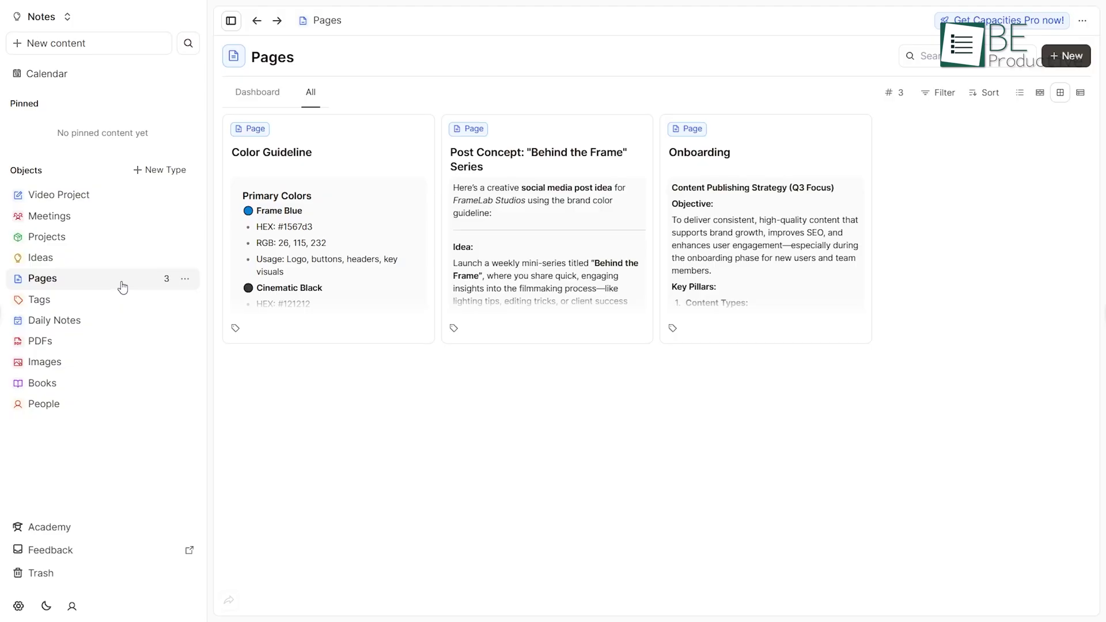
pyautogui.click(122, 322)
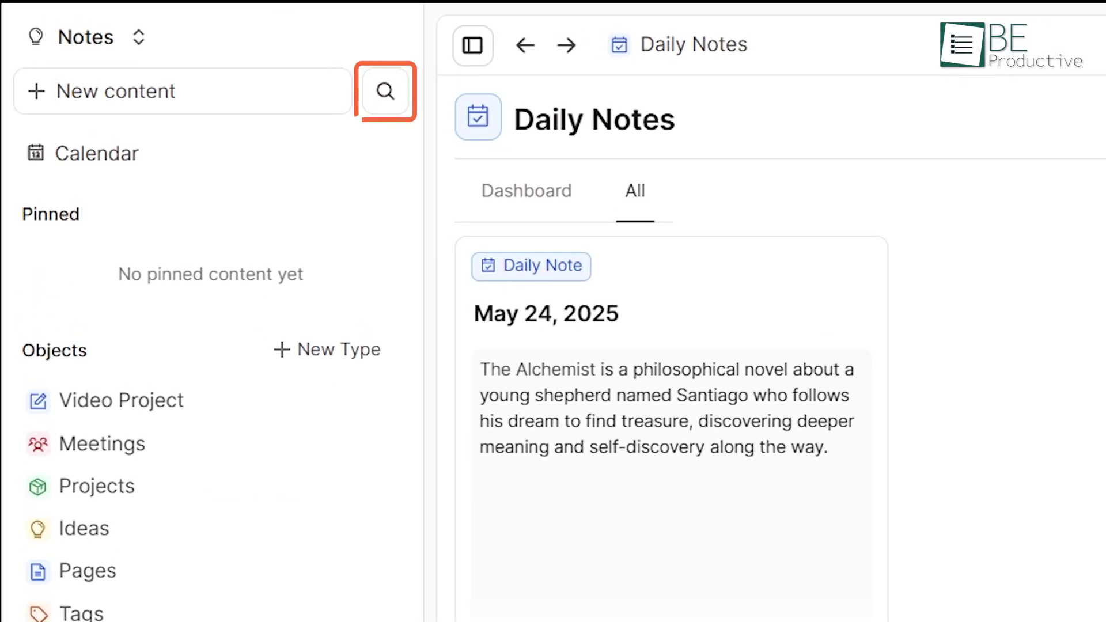
# - Search the workspace for 'workflow' and move to the Workflow page result
pyautogui.click(189, 43)
pyautogui.write('wor')
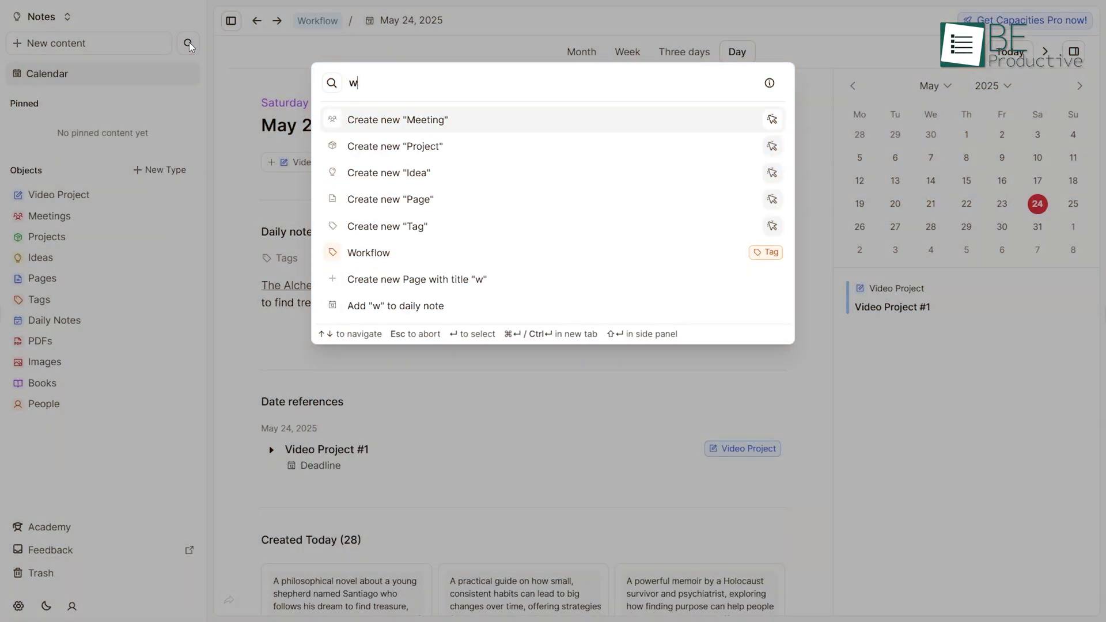
pyautogui.write('kflow')
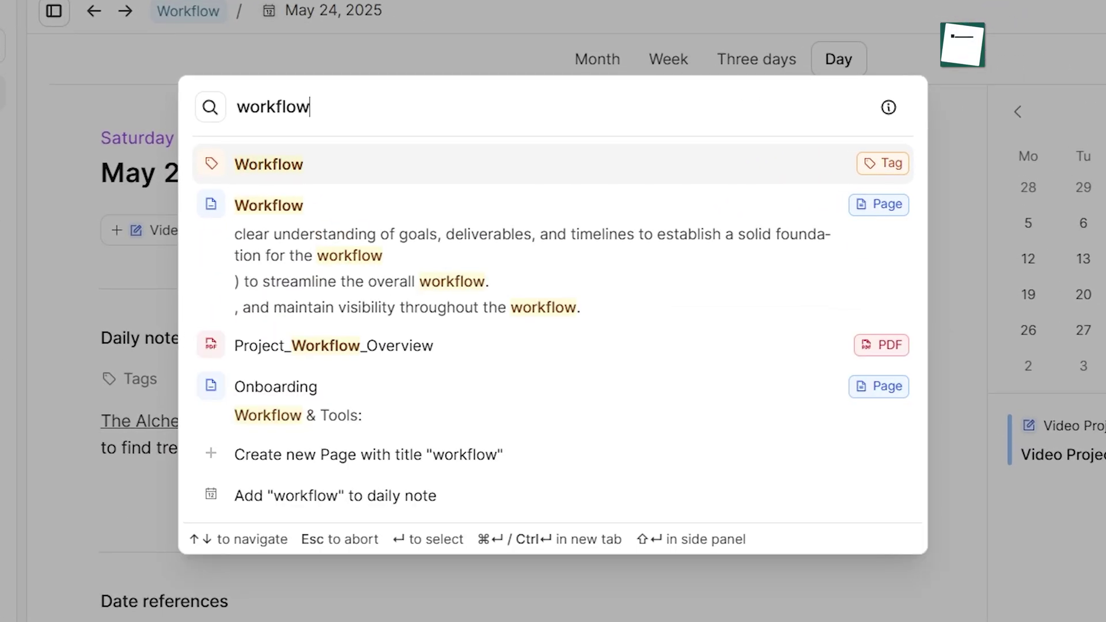
pyautogui.press('Down')
pyautogui.press('Down')
pyautogui.press('Down')
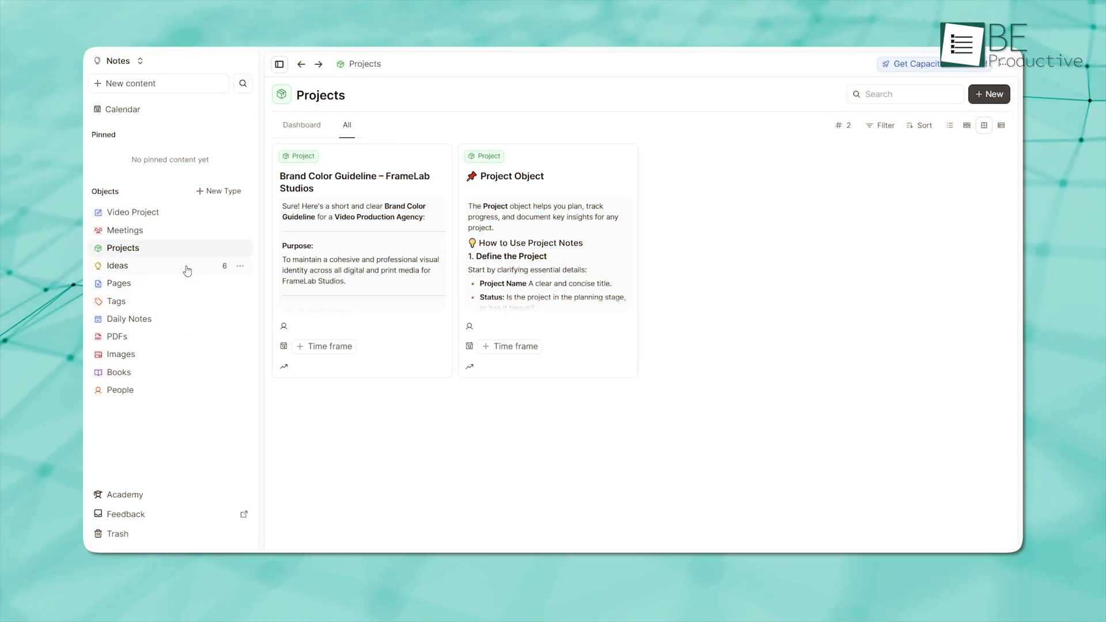
# - Browse the Ideas and Pages collections and step through the ideas available to mention
pyautogui.click(187, 271)
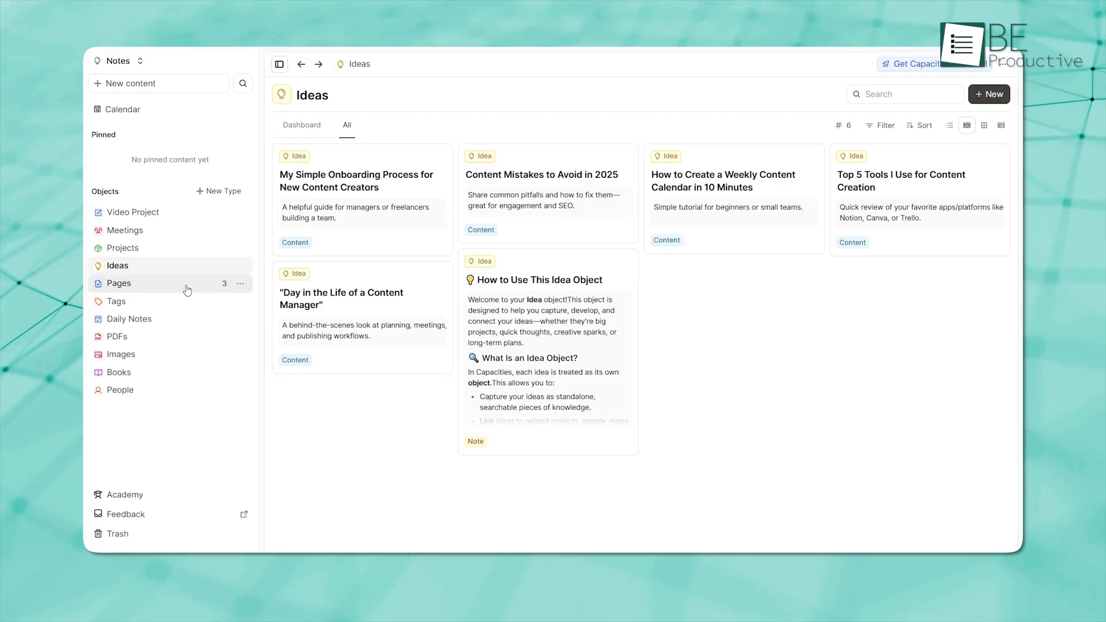
pyautogui.click(187, 285)
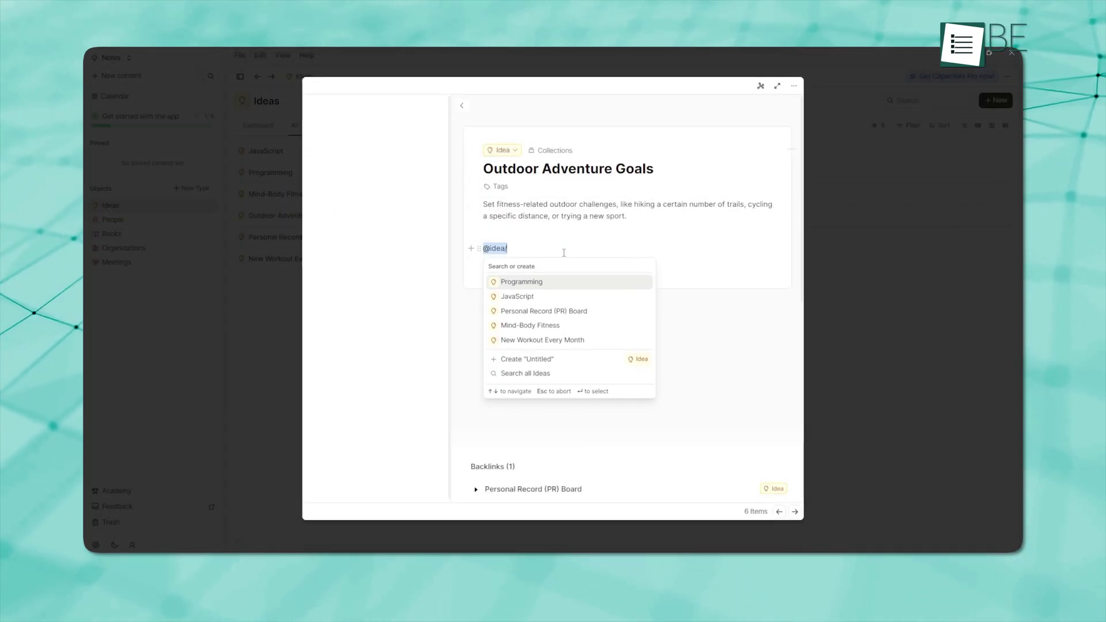
pyautogui.press('Down')
pyautogui.press('Down')
pyautogui.press('Down')
pyautogui.press('Down')
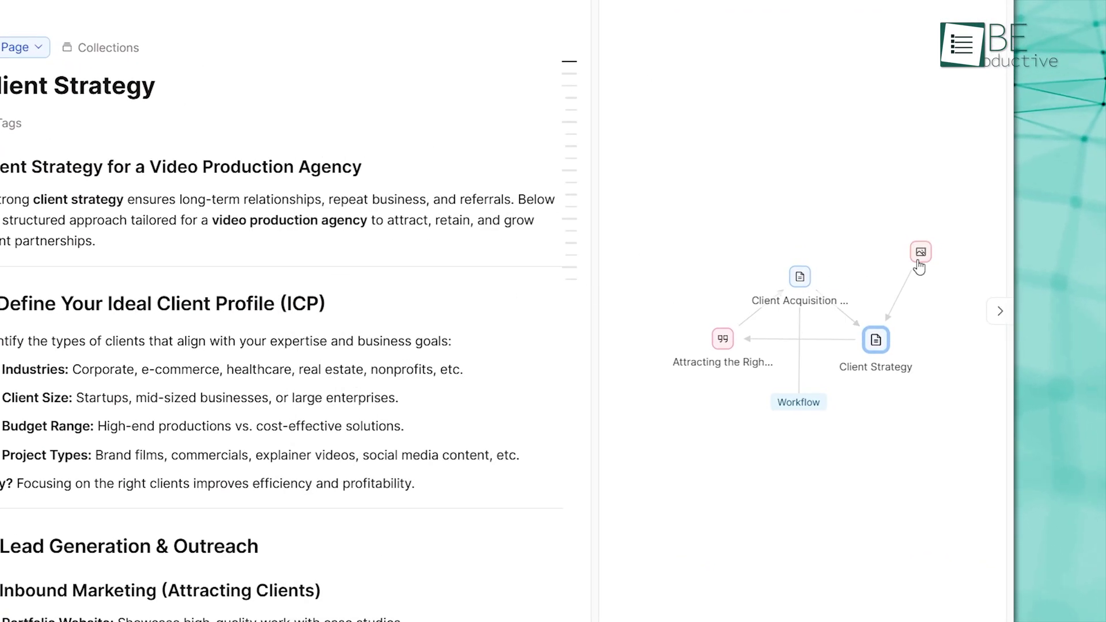
# - Rearrange the image node in the Client Strategy graph and show the connected-notes graph
pyautogui.moveTo(922, 266); pyautogui.dragTo(846, 213)
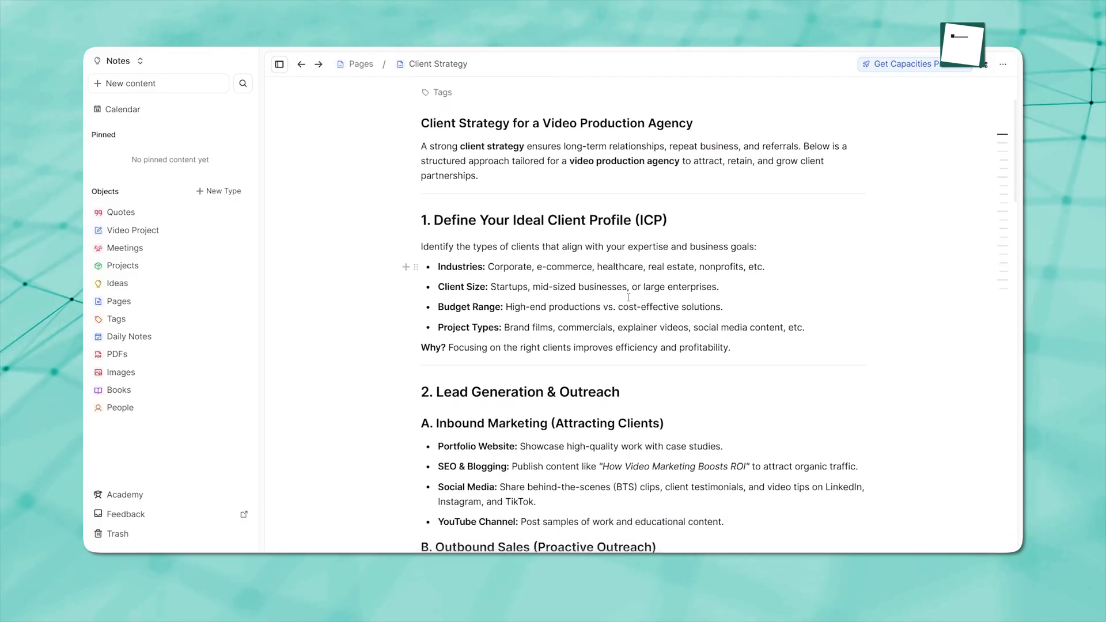
pyautogui.scroll(-1, 631, 299)
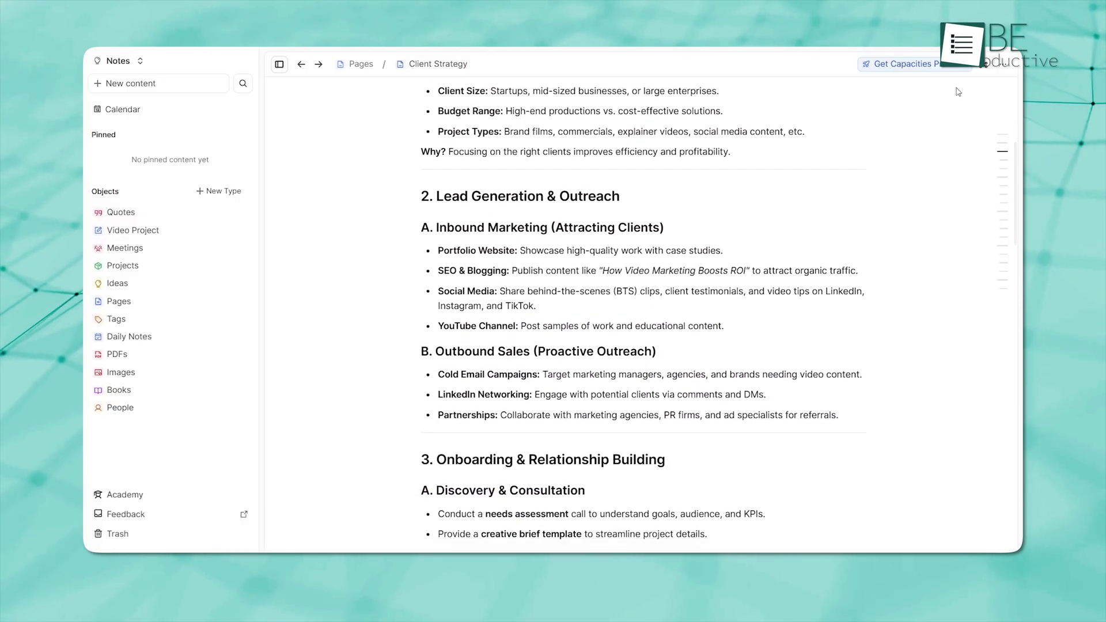
pyautogui.click(983, 68)
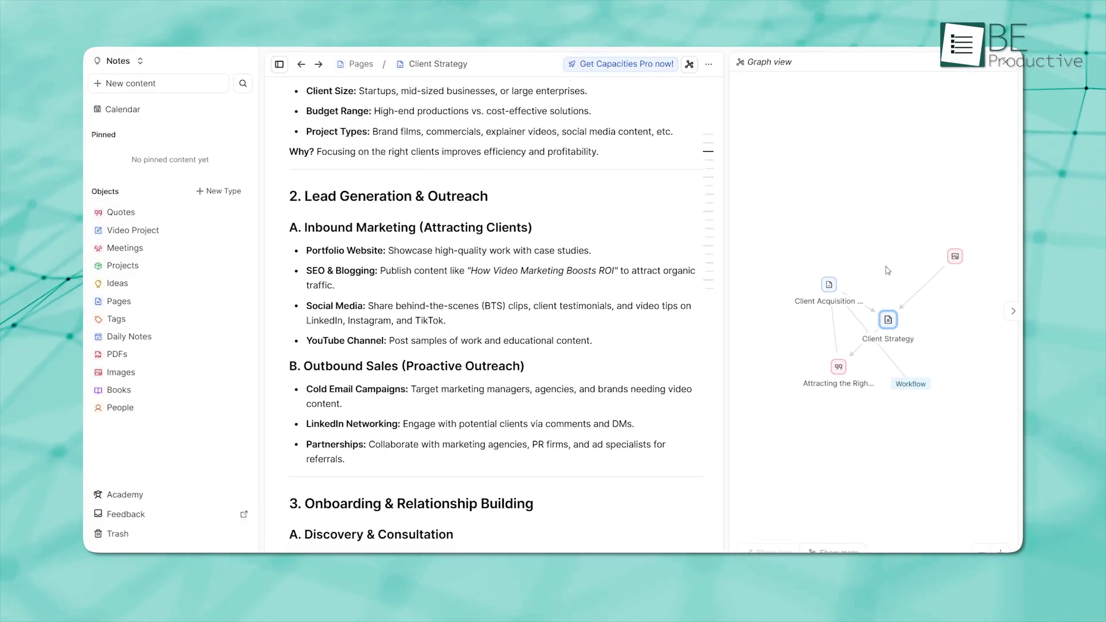
# - Browse the linked quote, Client Leads chart and Client Acquisition Framework, then return to Client Strategy
pyautogui.click(839, 367)
pyautogui.click(842, 282)
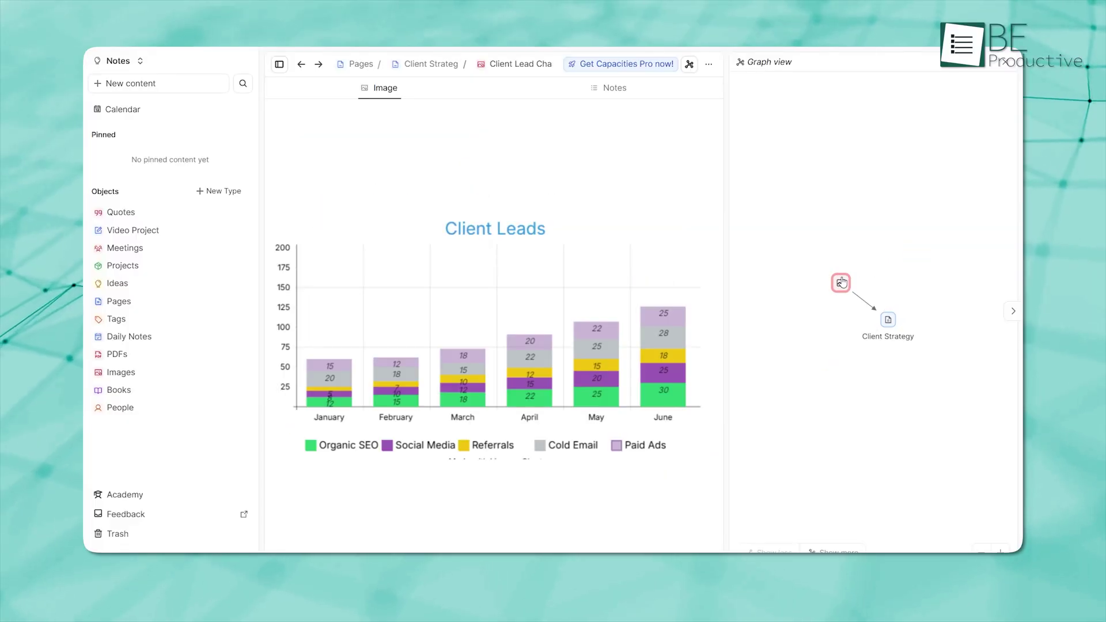
pyautogui.click(888, 322)
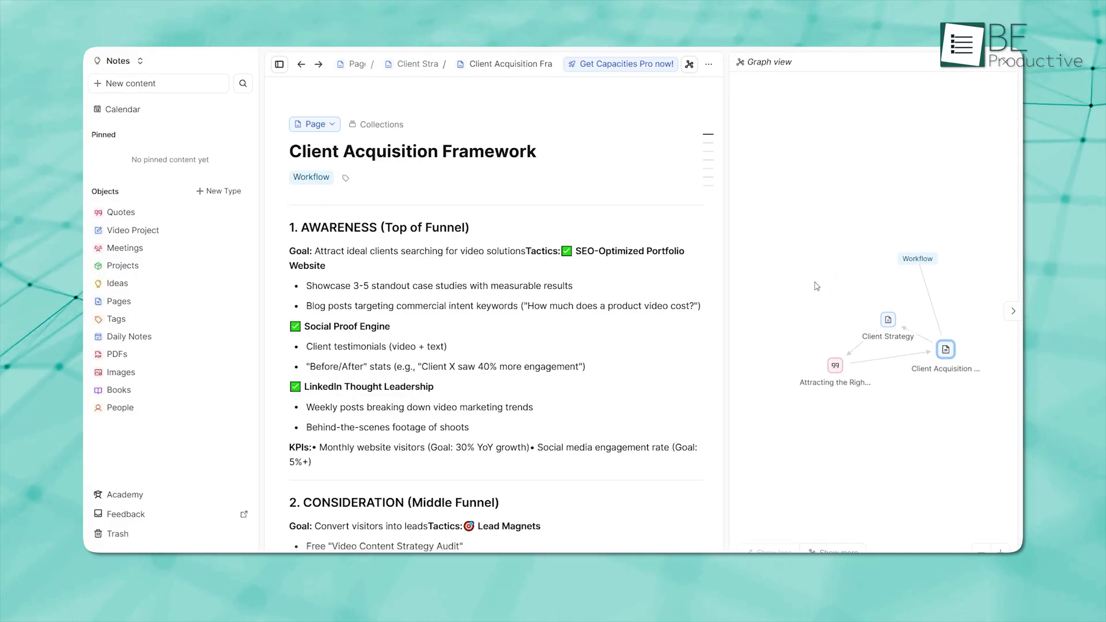
pyautogui.click(888, 320)
pyautogui.scroll(-8, 516, 389)
pyautogui.scroll(-6, 515, 389)
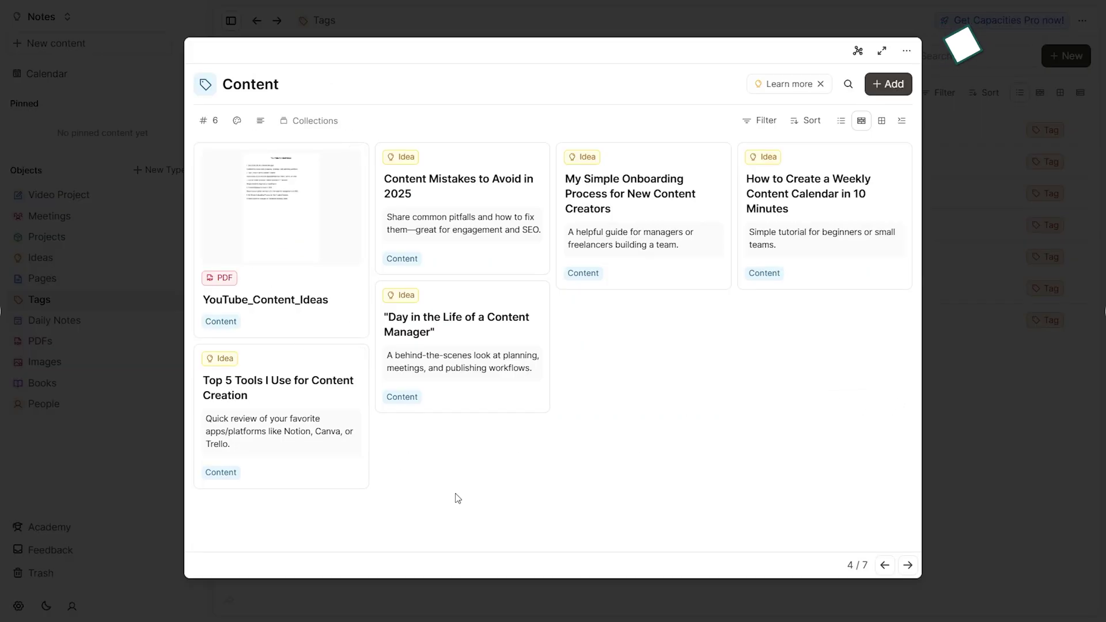
# - Open the YouTube_Content_Ideas PDF, then graph the Programming idea's links to JavaScript, Python and tags
pyautogui.click(304, 229)
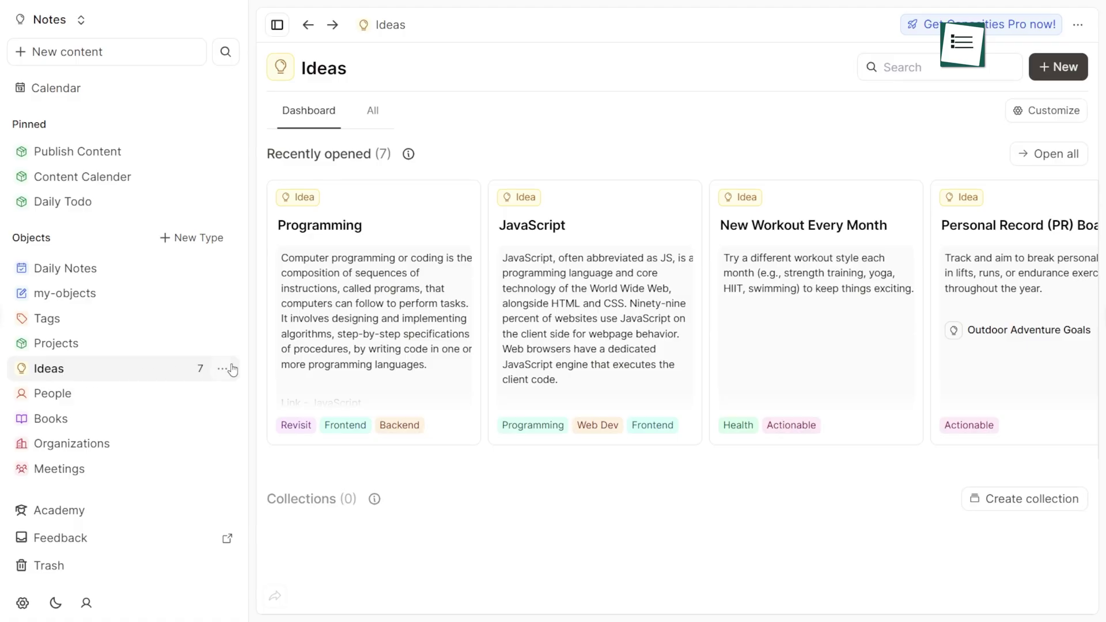
pyautogui.click(378, 298)
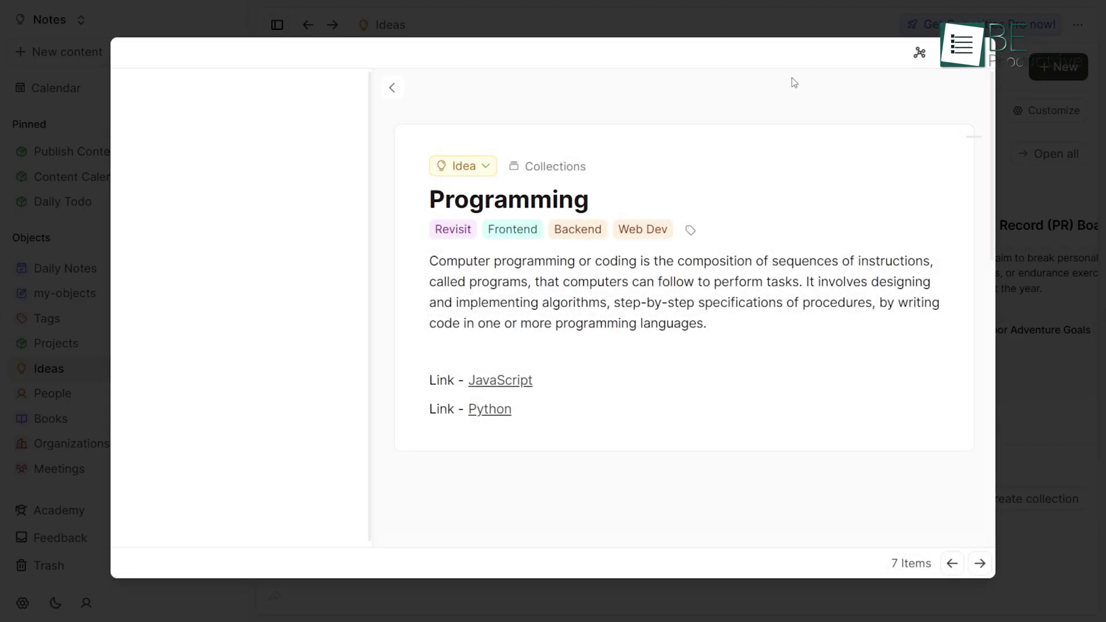
pyautogui.click(920, 53)
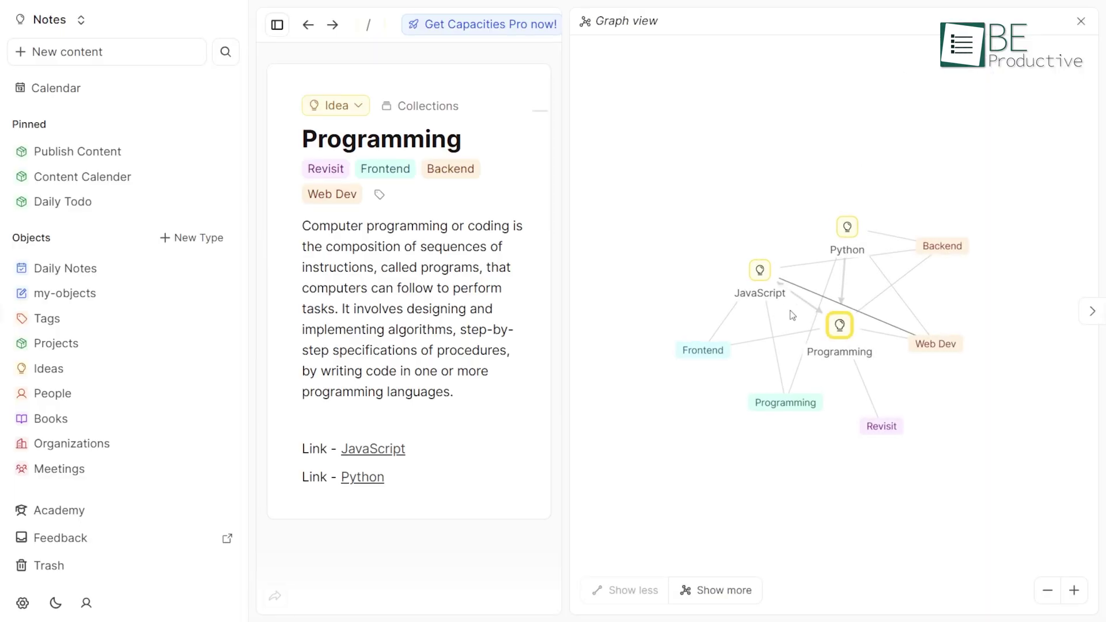